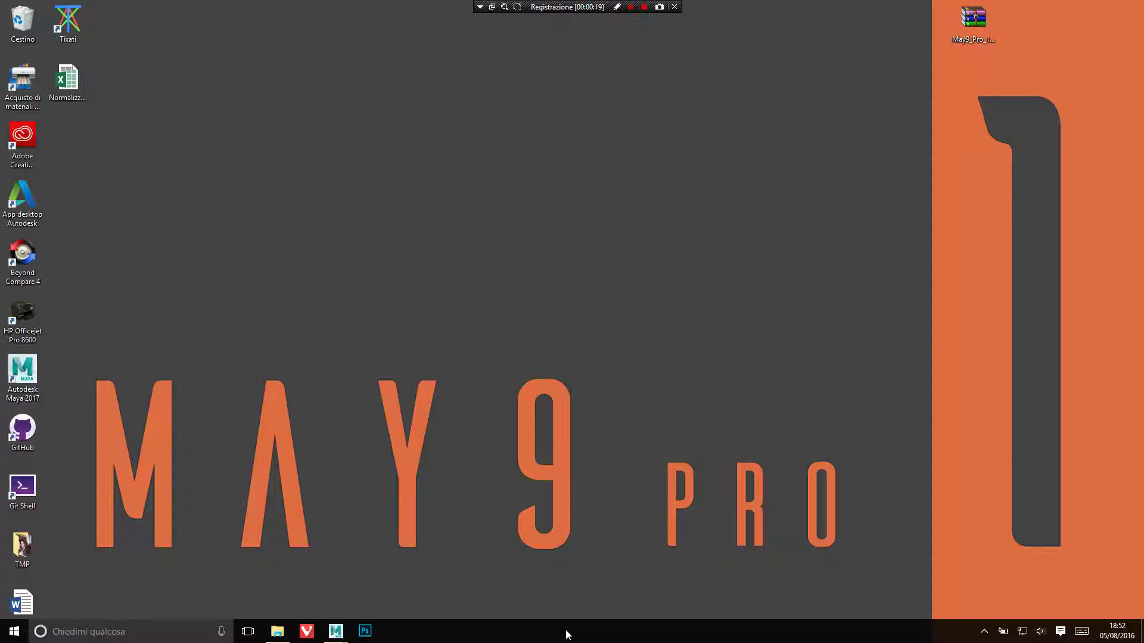
Bring the Maya 2017 window with the bald head and area light to the front.
mouse_move(335, 631)
click(381, 574)
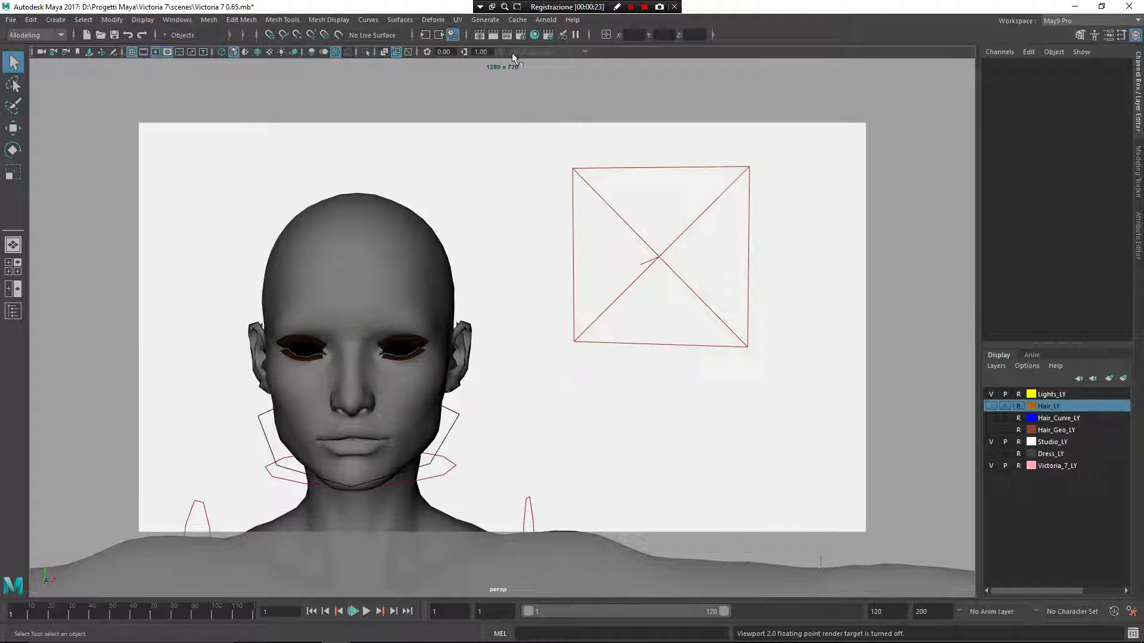
Start and restart an Arnold IPR render of the bald head, then open Render Settings.
click(507, 36)
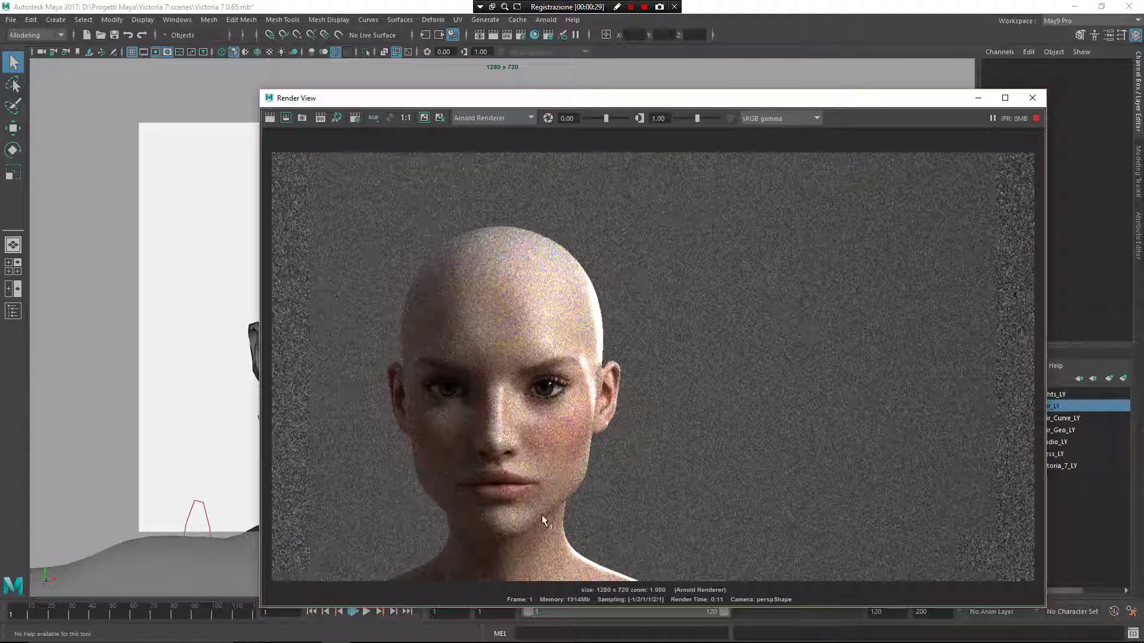
right_drag(561, 256, 399, 352)
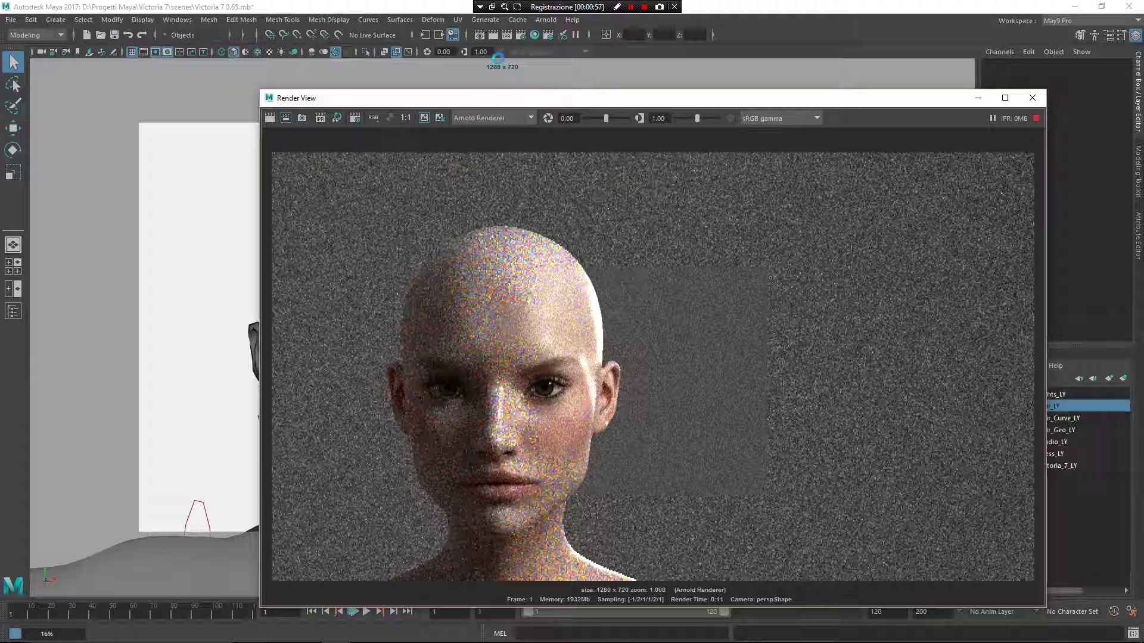
click(517, 38)
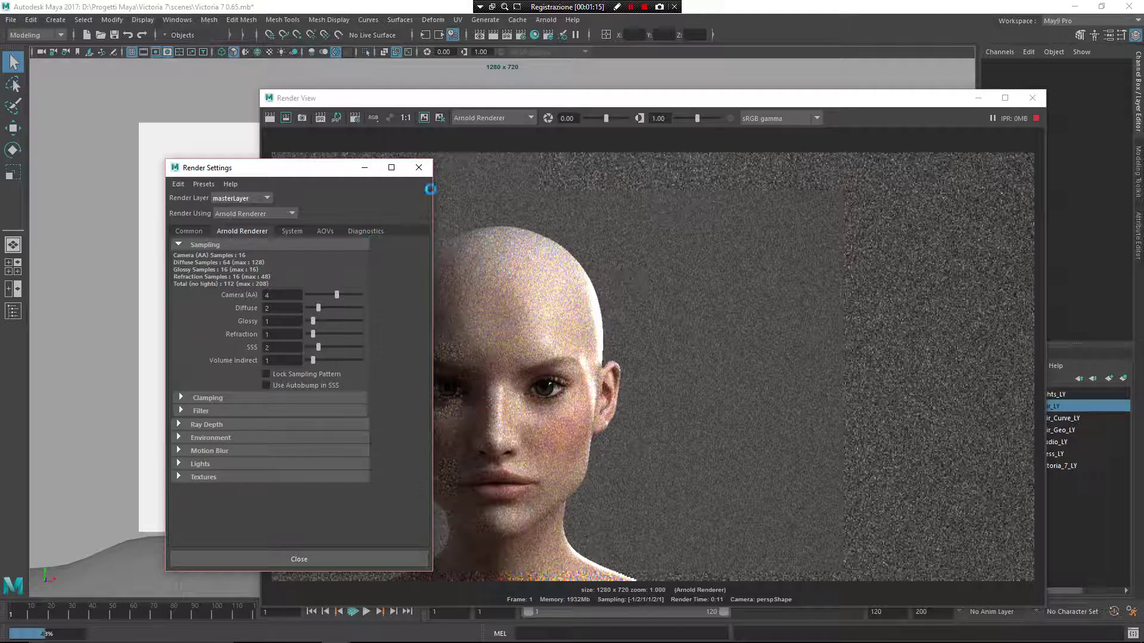
Tick Enable Color Management in Preferences, watching the render refresh, then close Preferences.
click(419, 167)
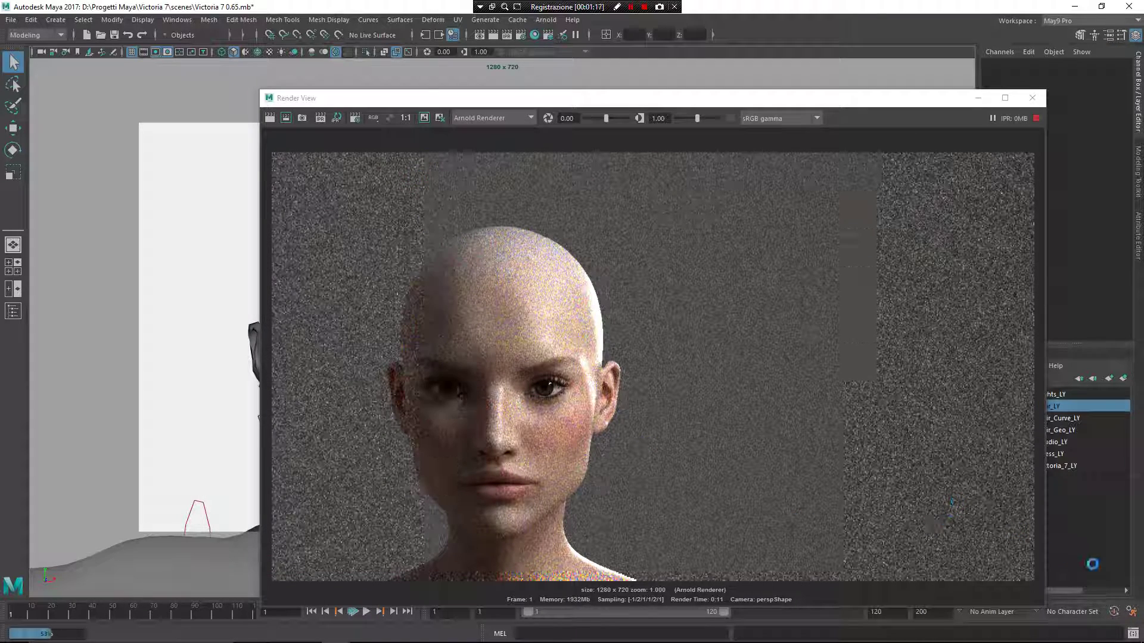
click(1129, 612)
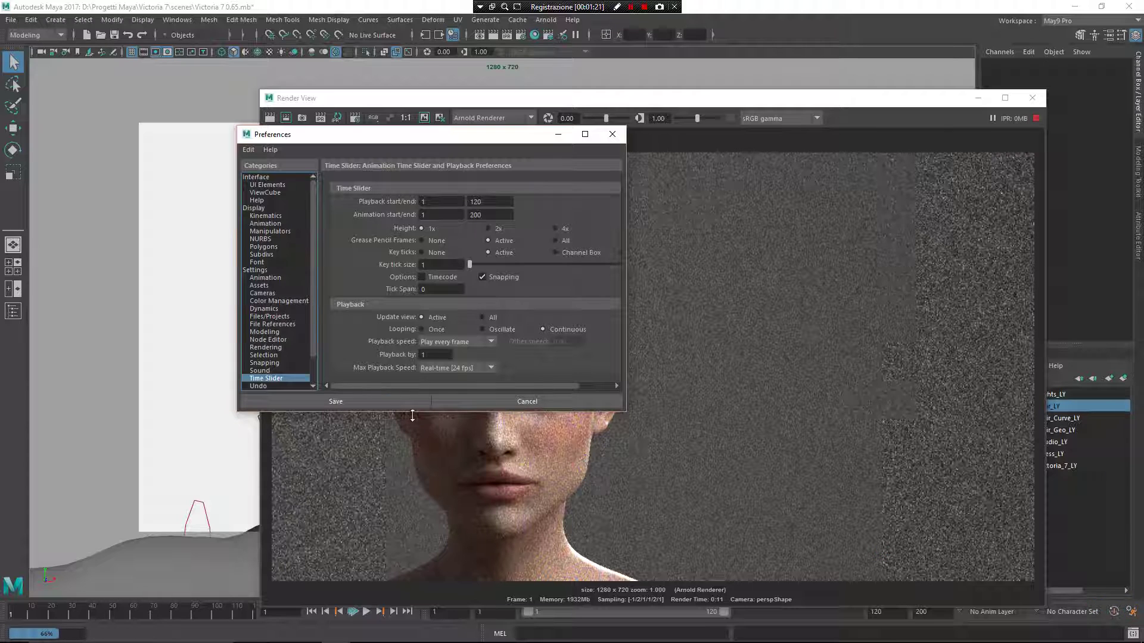
click(279, 301)
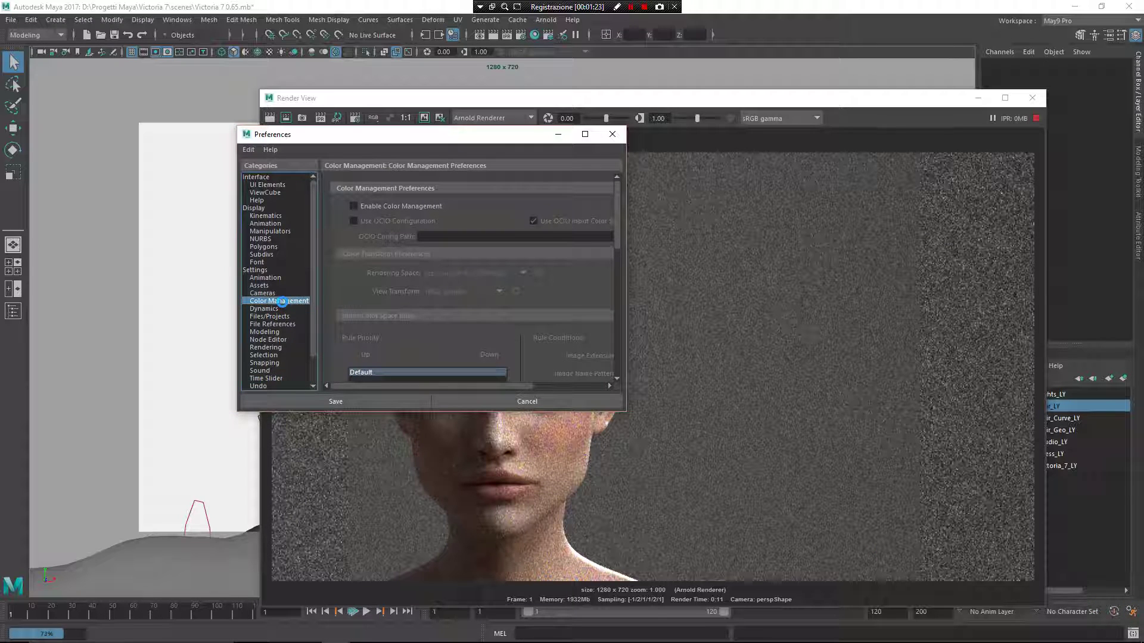
click(389, 207)
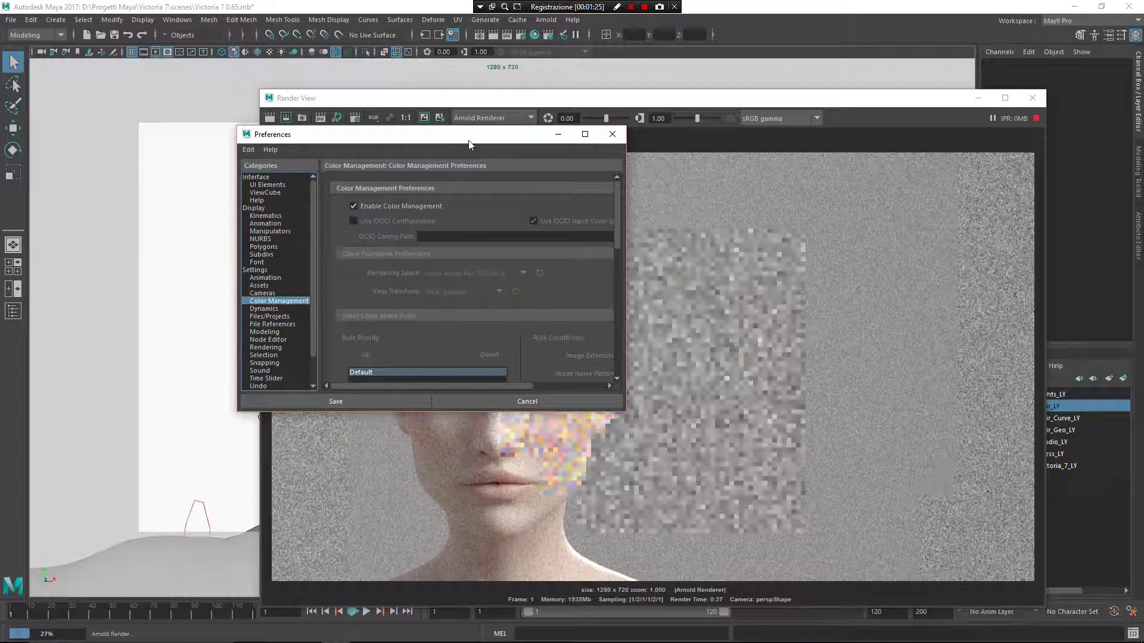
drag(451, 143, 921, 171)
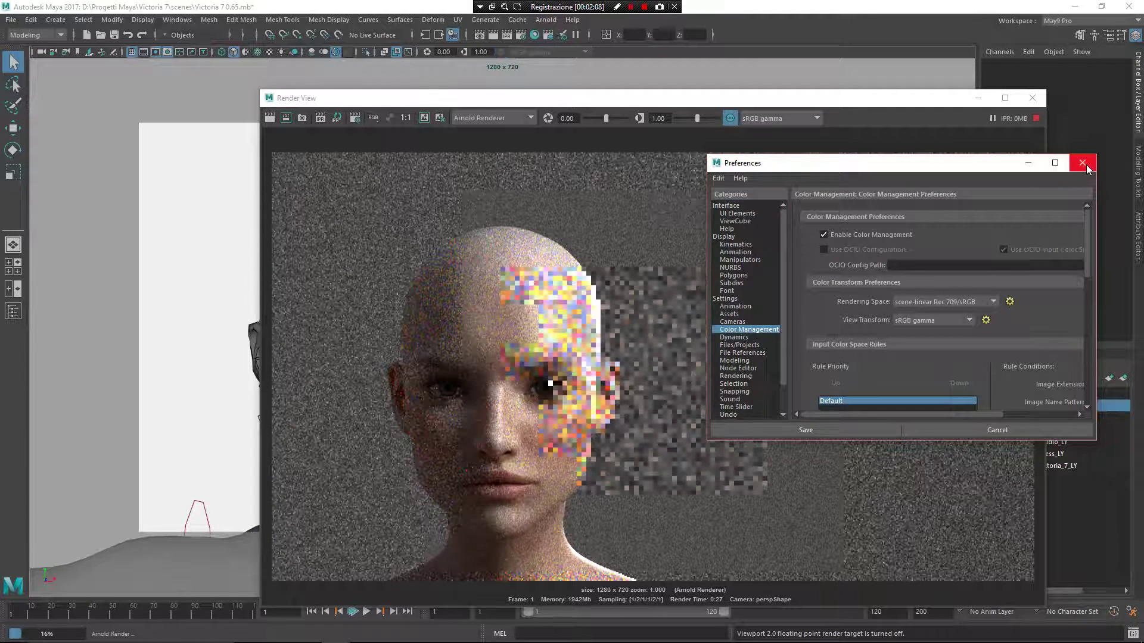
click(983, 430)
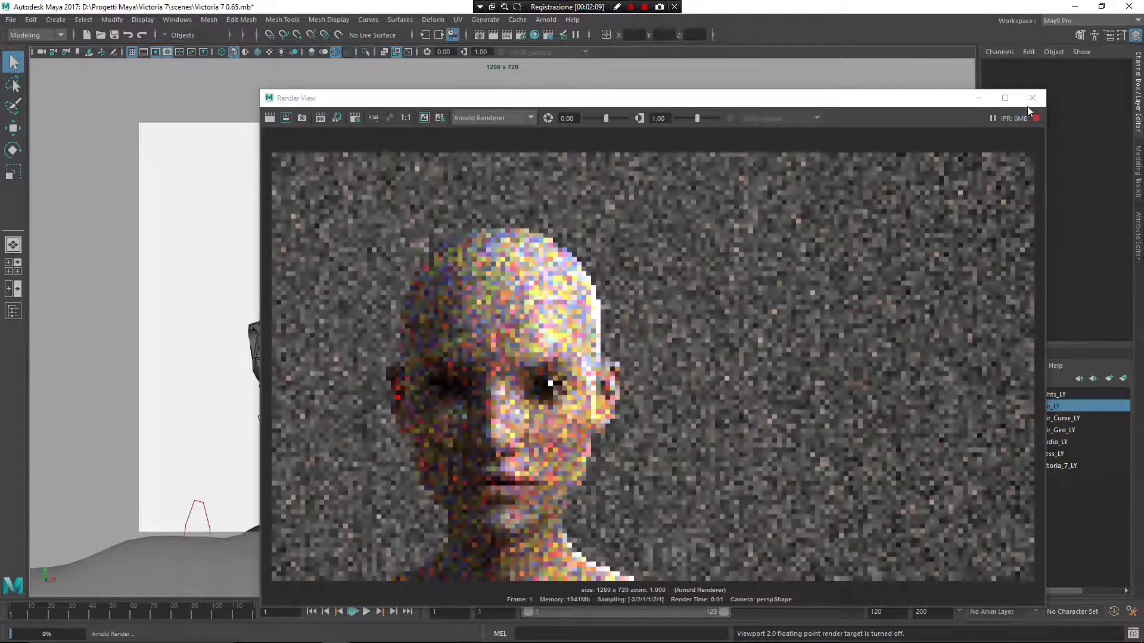
Close Render View, review the Arnold Textures TX options, then quit Maya without saving.
click(1032, 97)
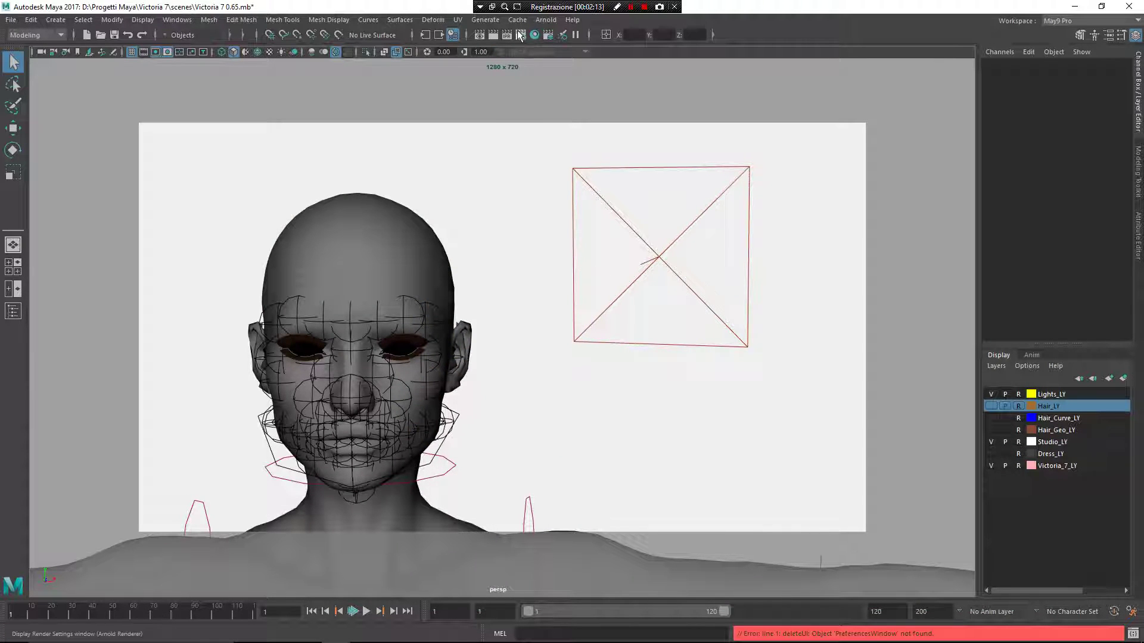
click(520, 35)
drag(314, 196, 416, 134)
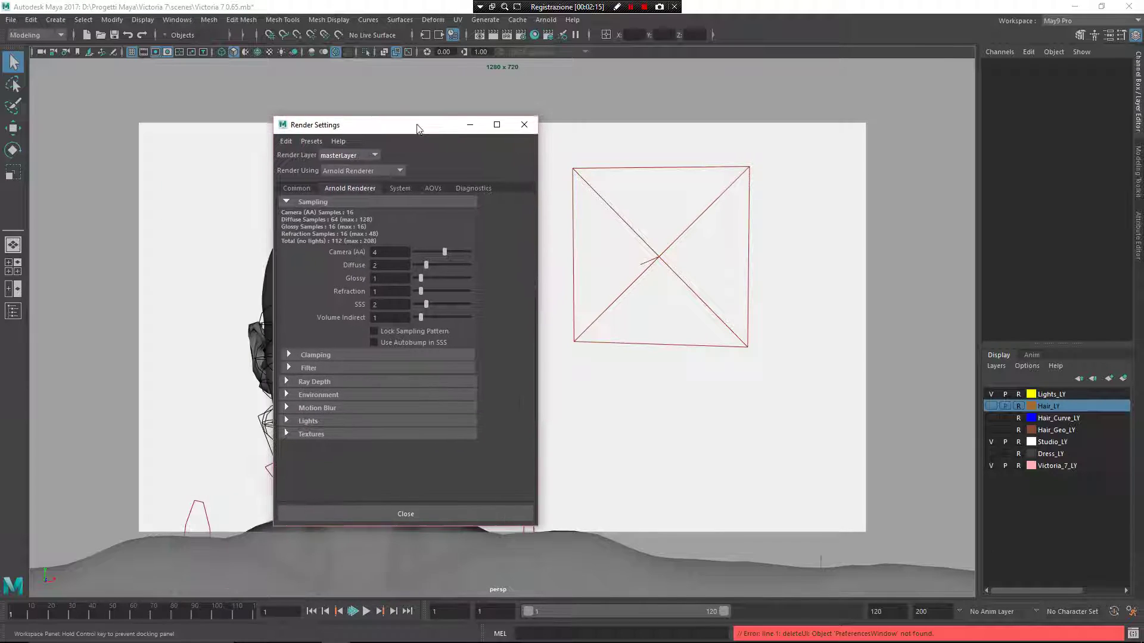
click(331, 433)
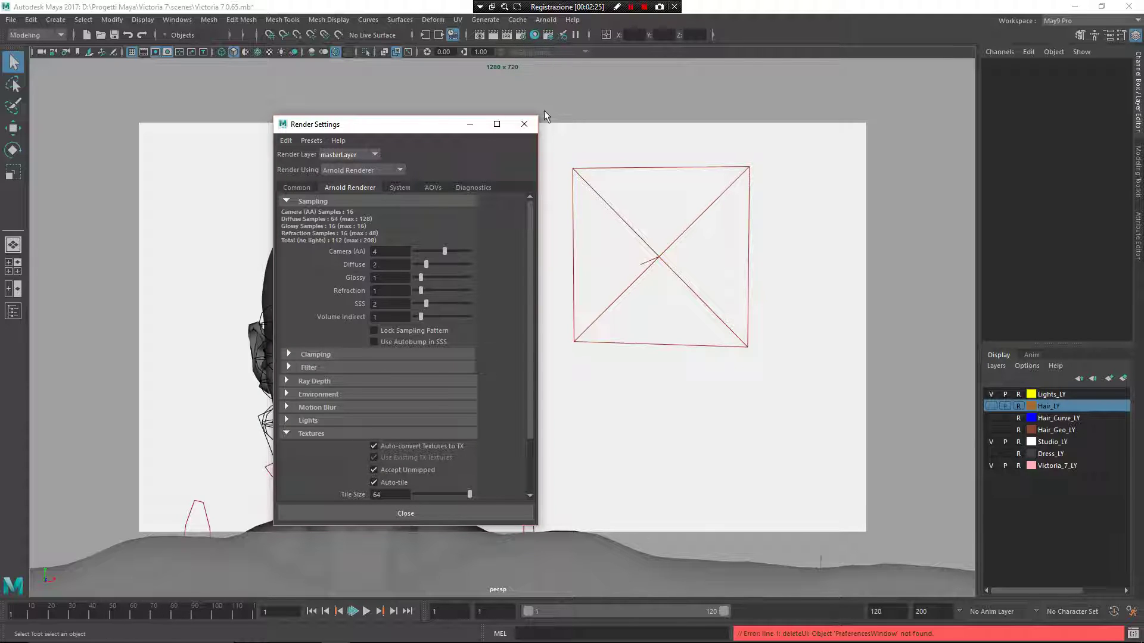
click(534, 127)
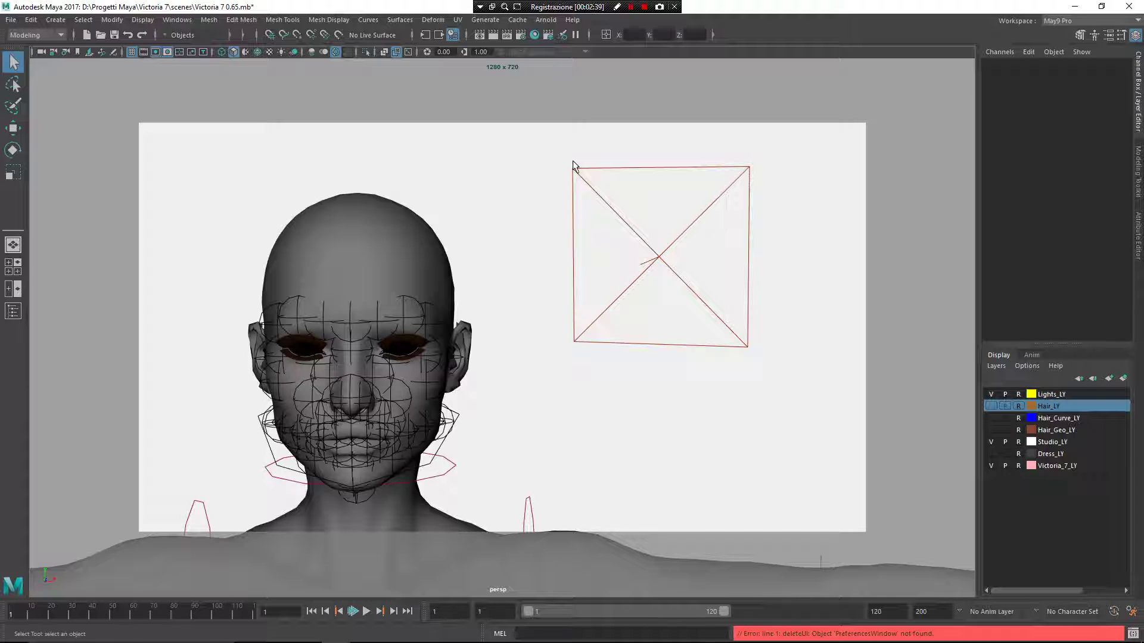
click(1129, 7)
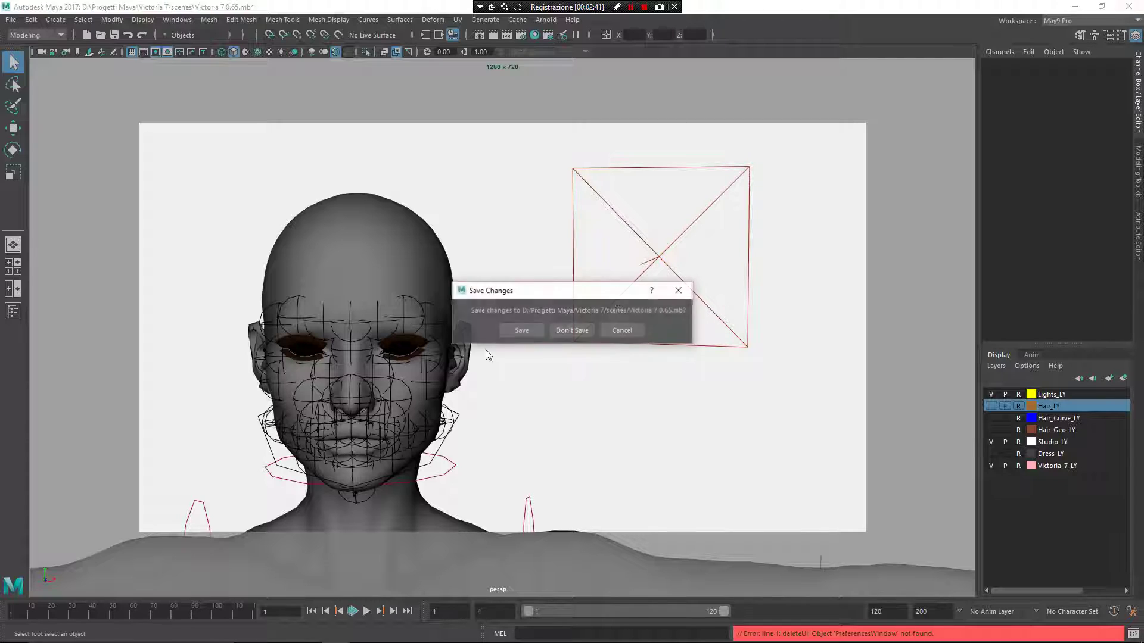
click(585, 331)
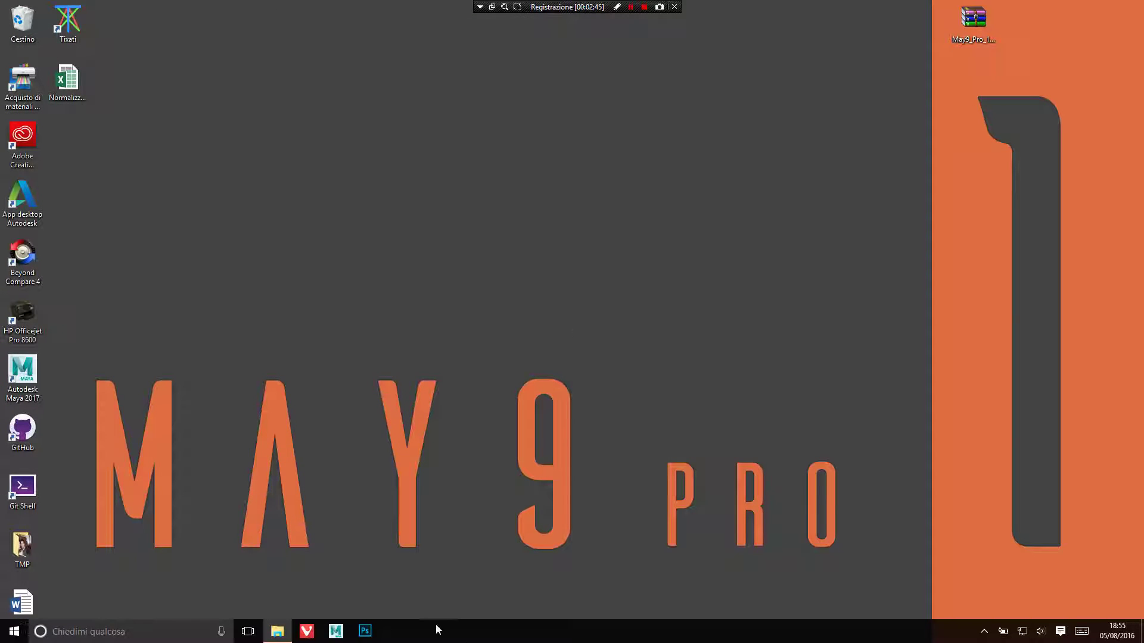
Open the tx texture folder and inspect the textures in its Old subfolder.
click(277, 637)
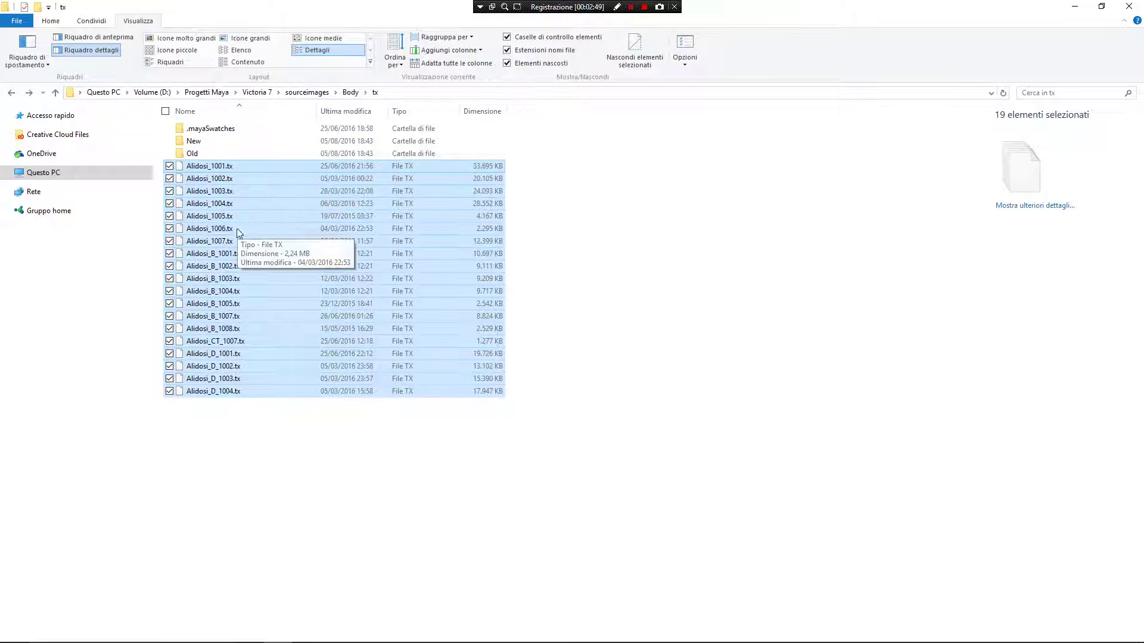
click(253, 156)
double_click(253, 156)
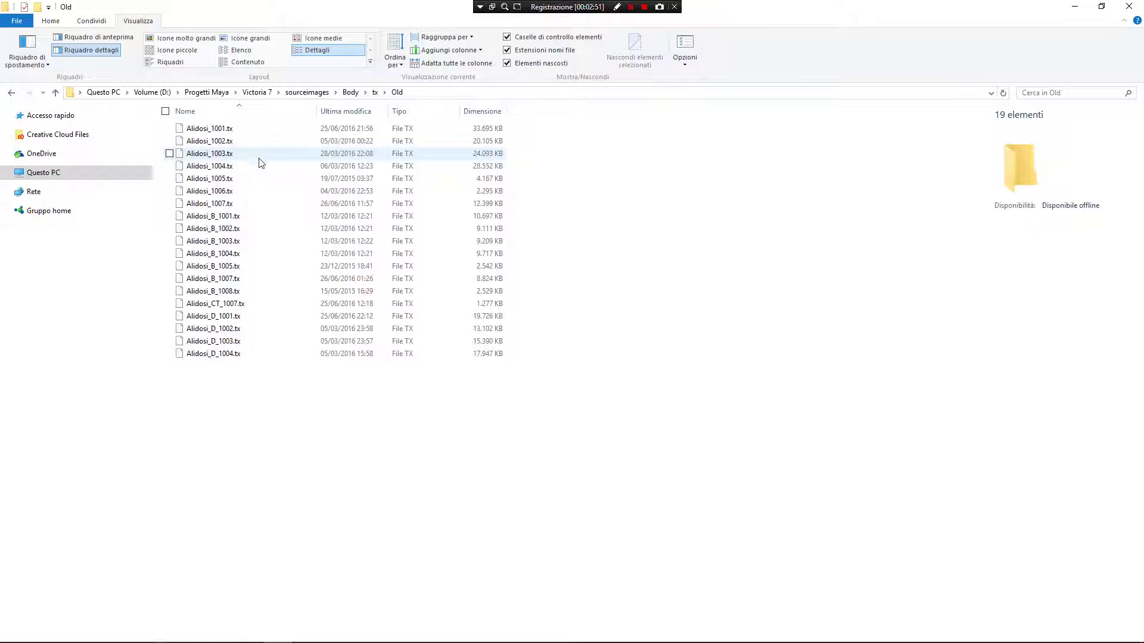
key(alt+Left)
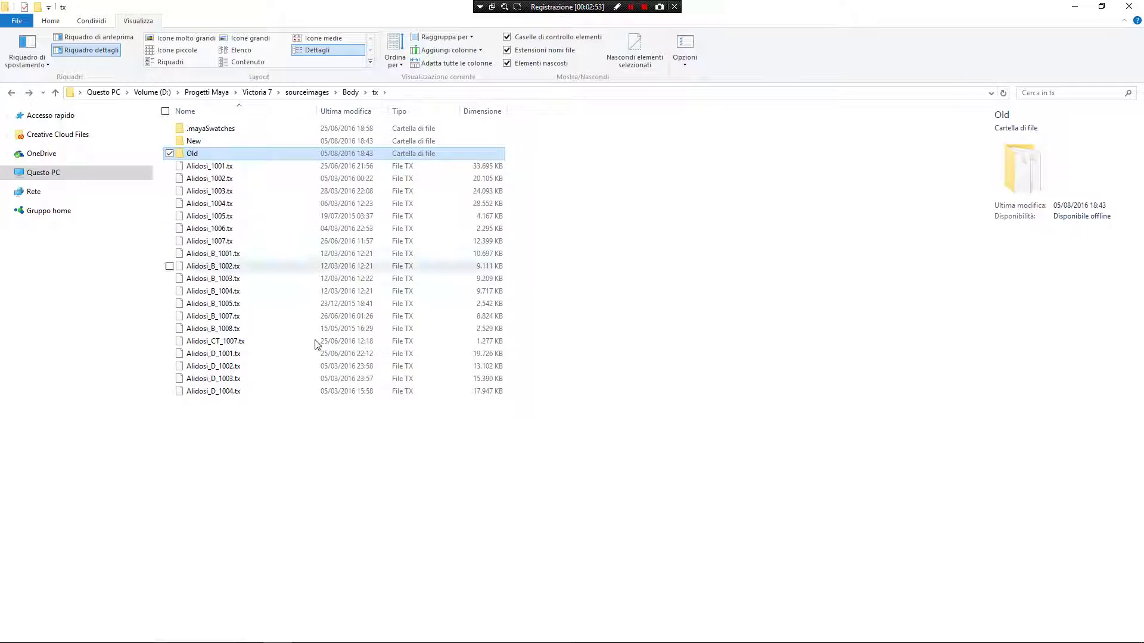
Paste the .tx files from New into tx, replacing the existing files.
double_click(274, 143)
drag(399, 465, 166, 122)
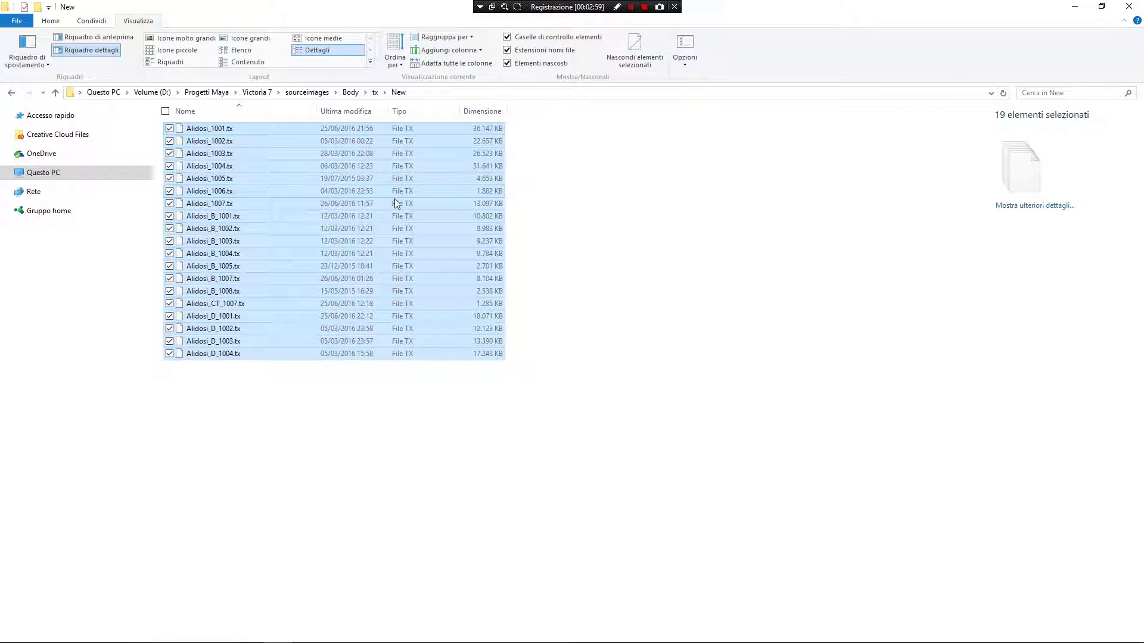
click(11, 93)
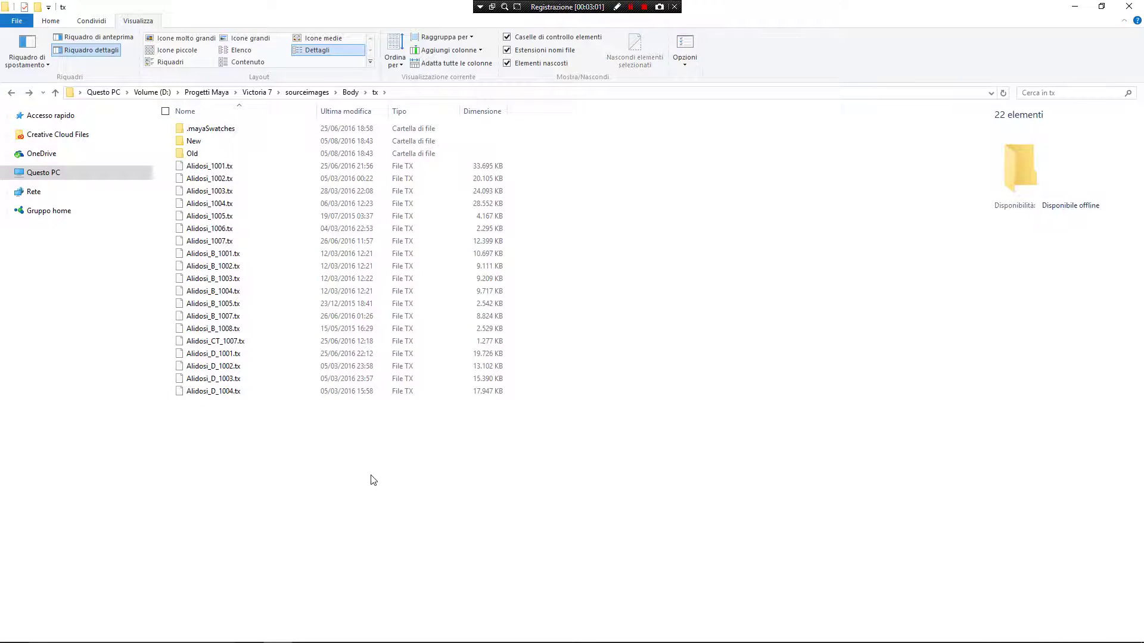
key(ctrl+v)
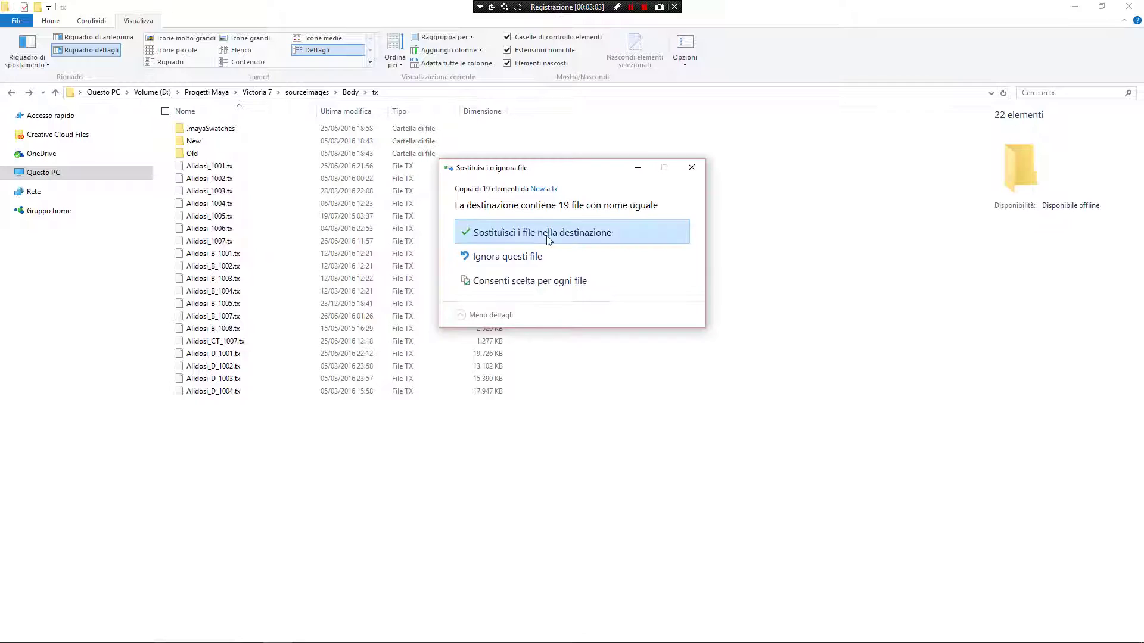
click(549, 238)
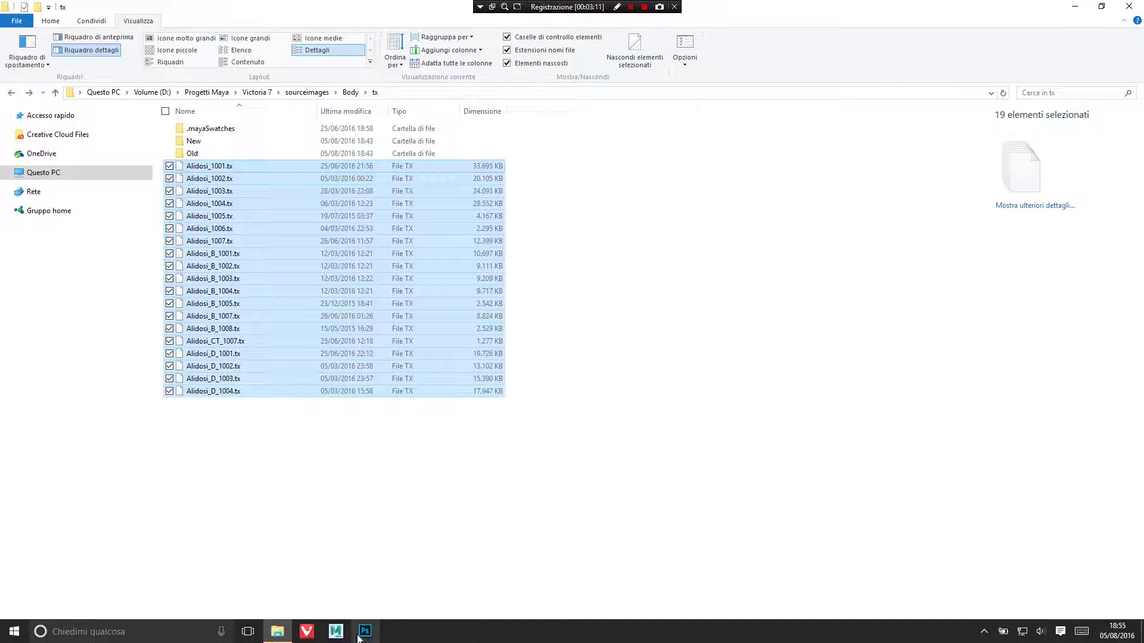
click(364, 638)
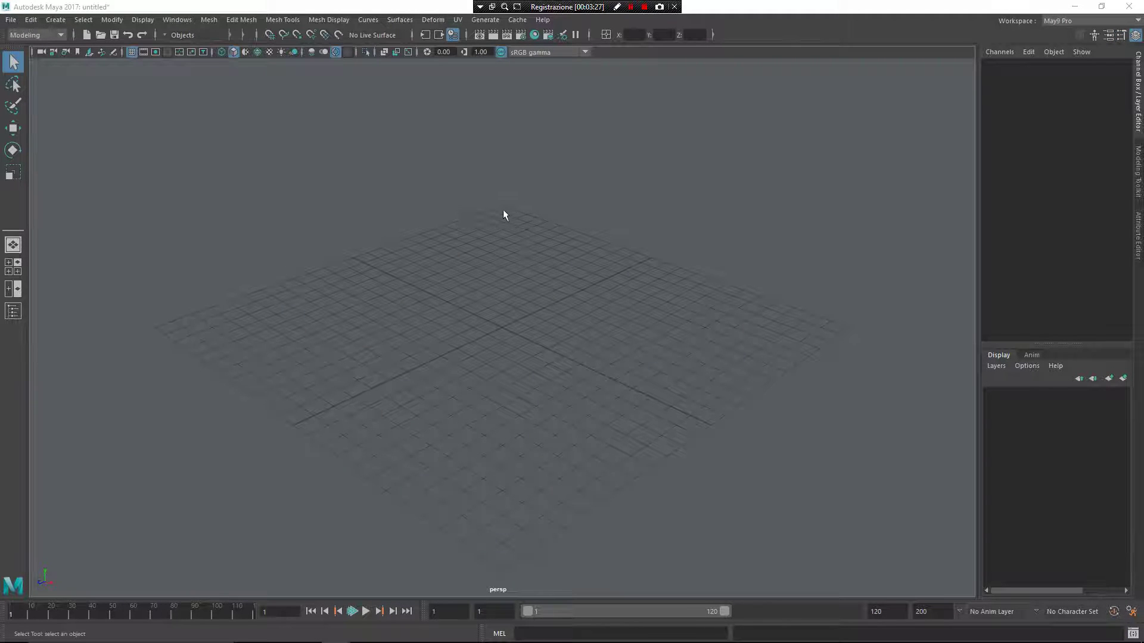
Use the hotbox File > Open Scene to pick the Victoria 7 0.65 scene file.
key(space)
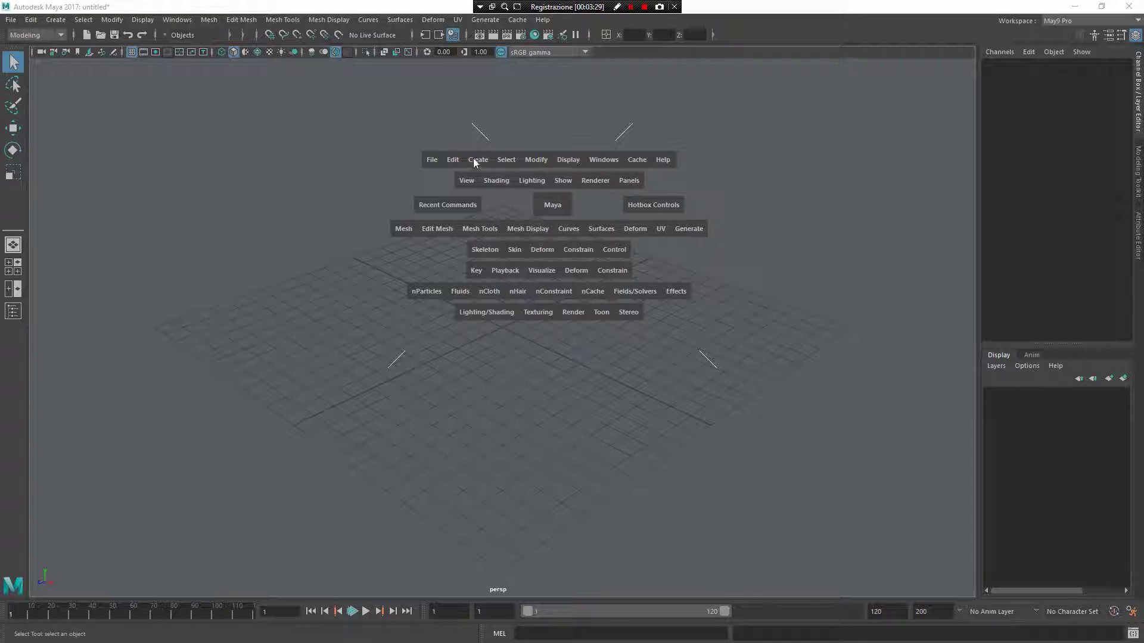
drag(434, 160, 459, 194)
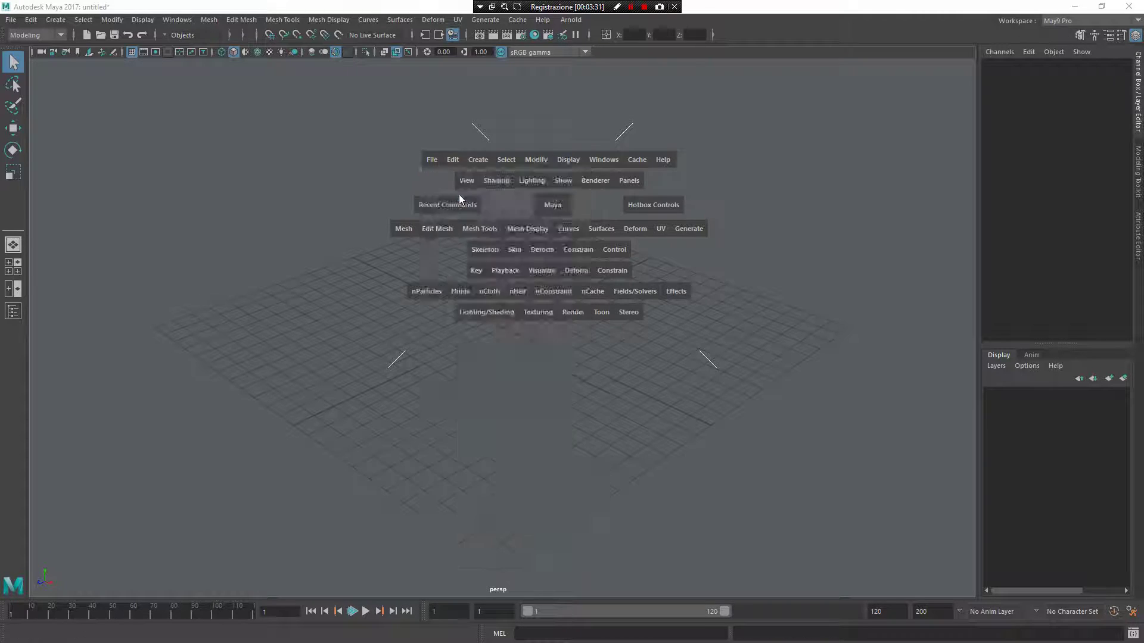
double_click(506, 428)
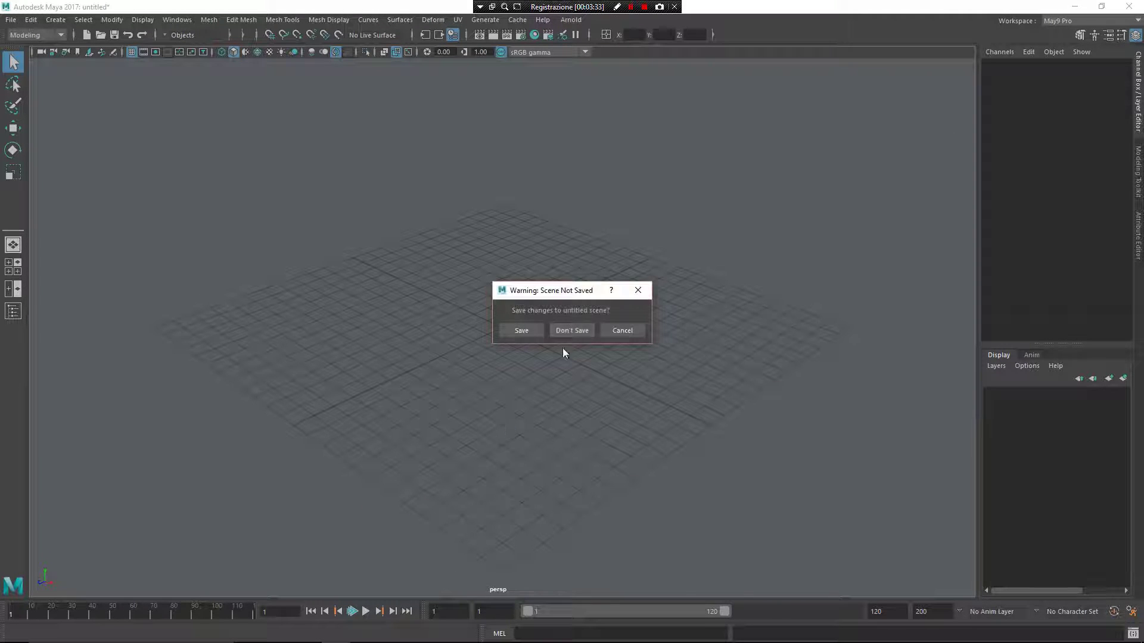
Discard the untitled scene so Victoria 7 0.65 with the long-haired head loads.
click(576, 330)
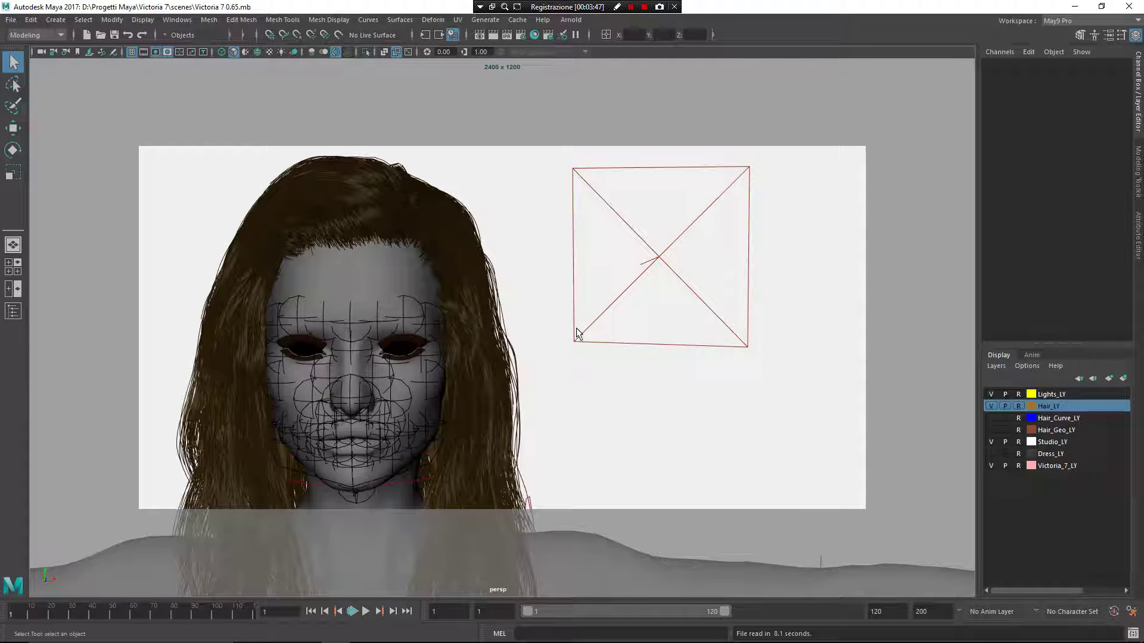
right_click(603, 368)
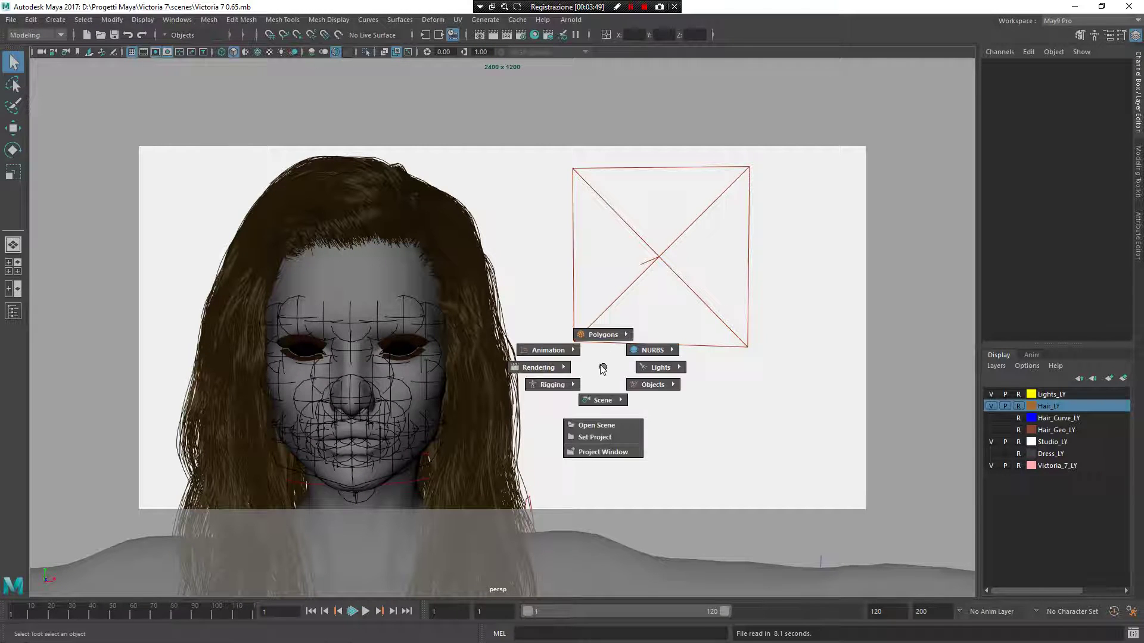
Toggle Color Management on, hide the Hair_LY layer, and show the Arnold sampling settings.
click(510, 348)
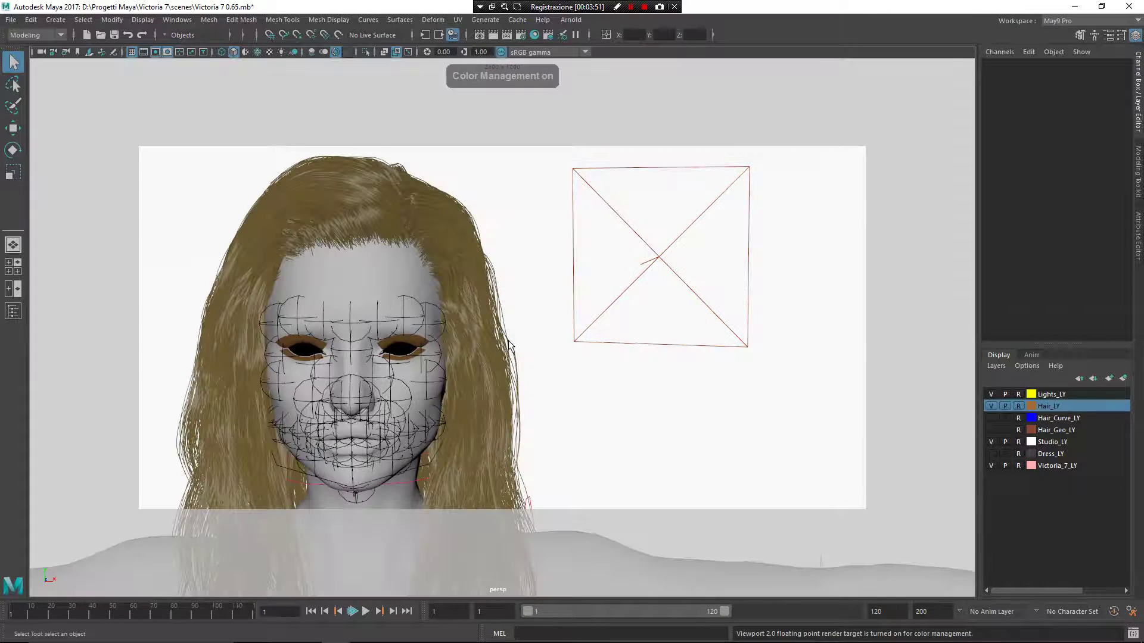
click(988, 407)
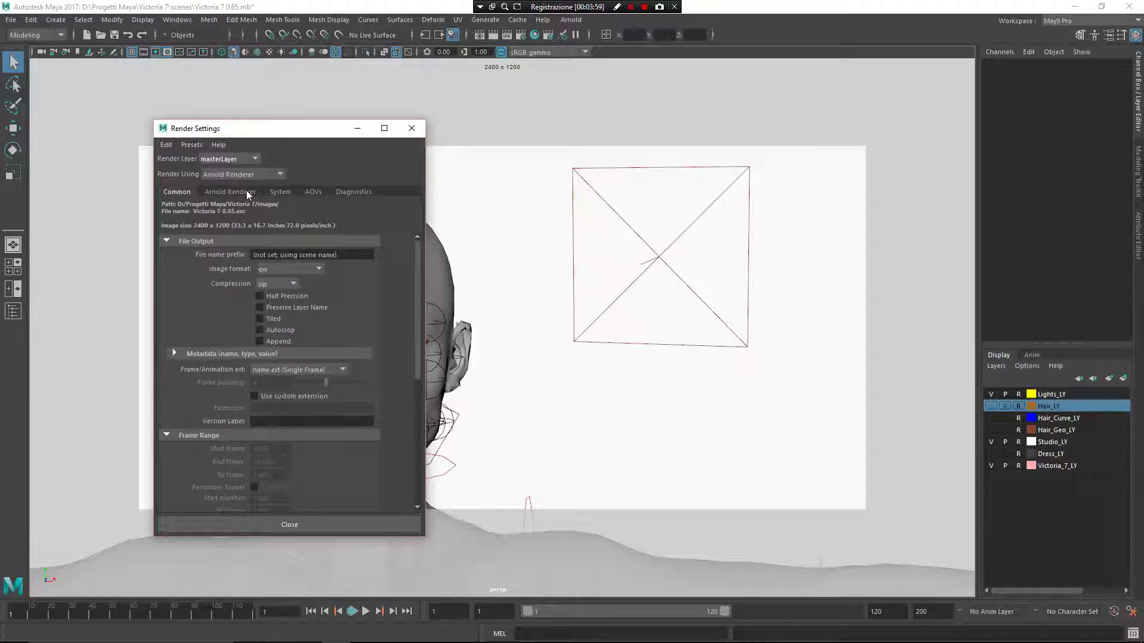
click(247, 192)
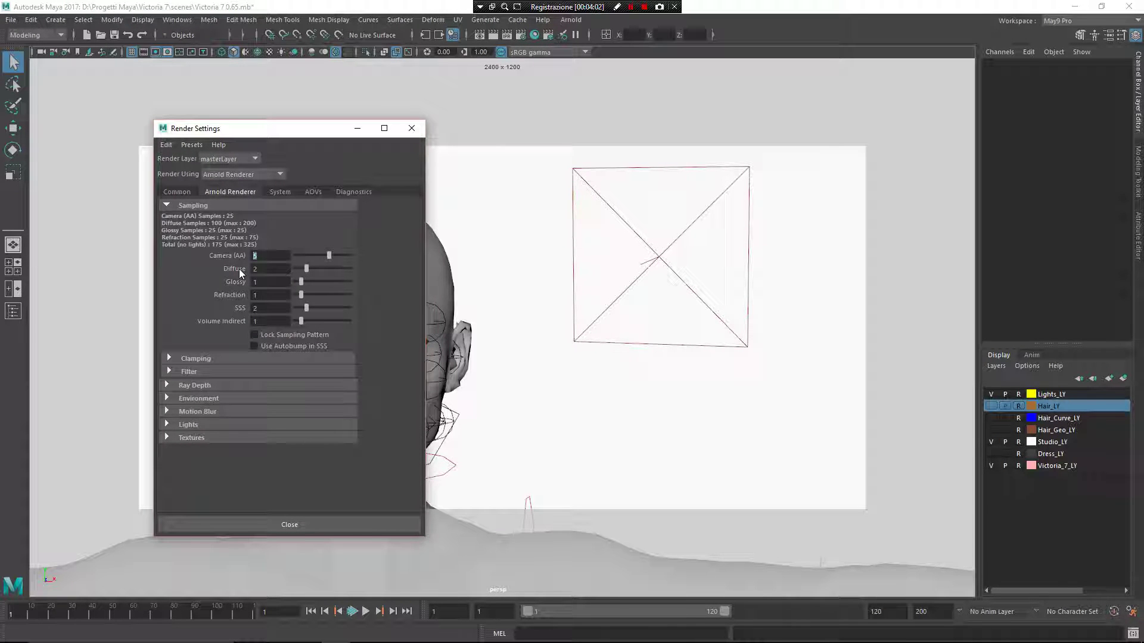
Set Camera (AA) samples to 4 and the HD_720 (1280x720) size preset, then close.
text(4)
click(180, 194)
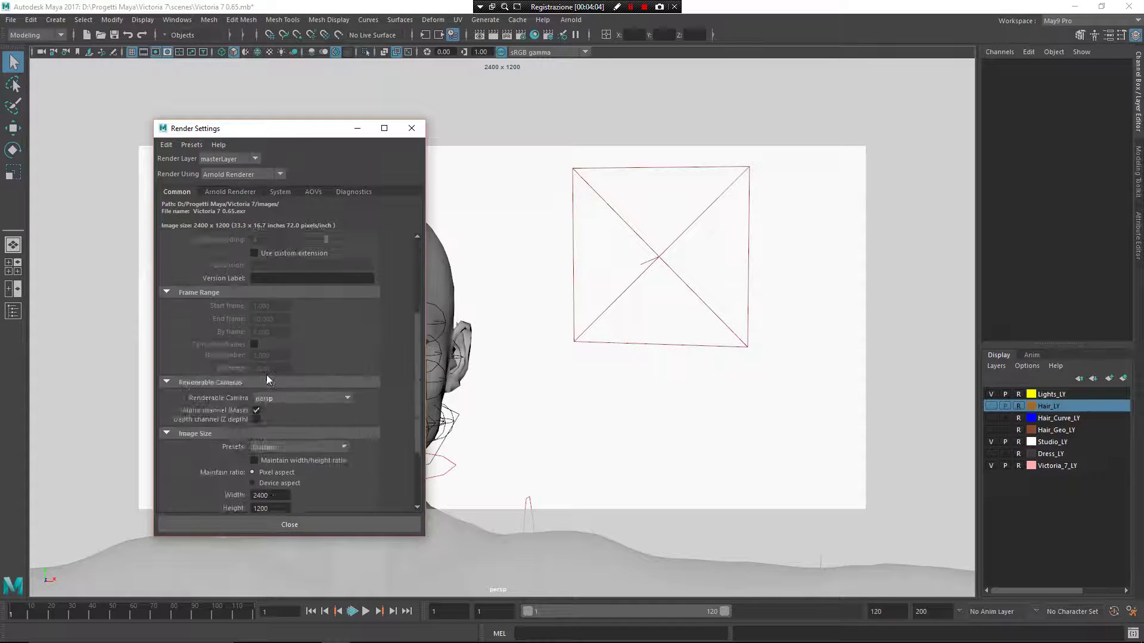
scroll(266, 374, down, 5)
click(306, 346)
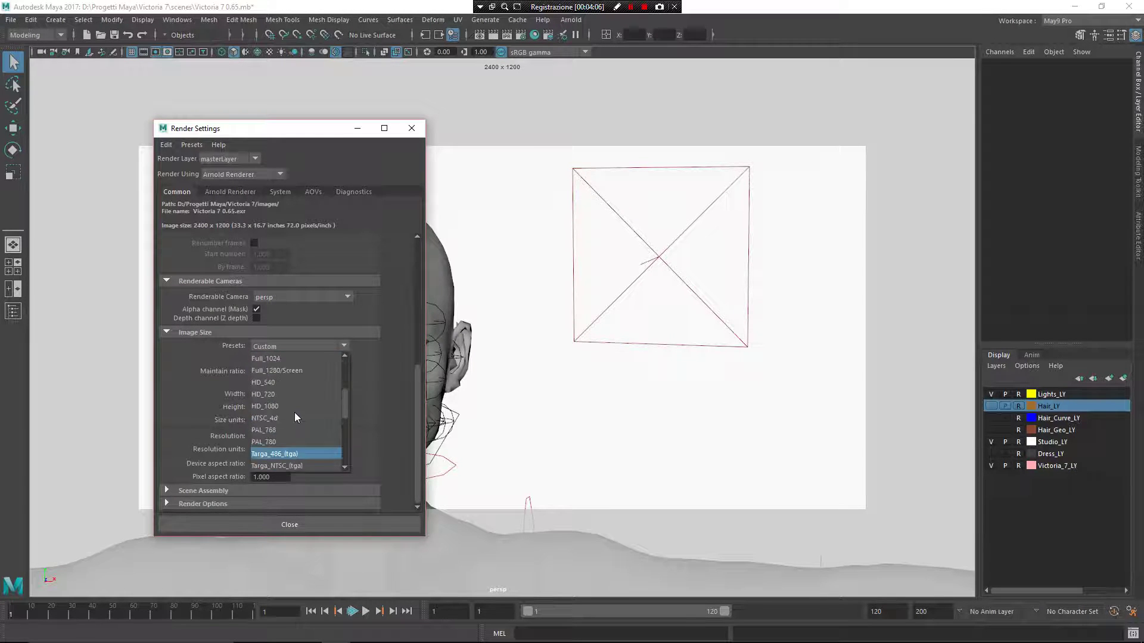
scroll(296, 415, up, 3)
click(298, 427)
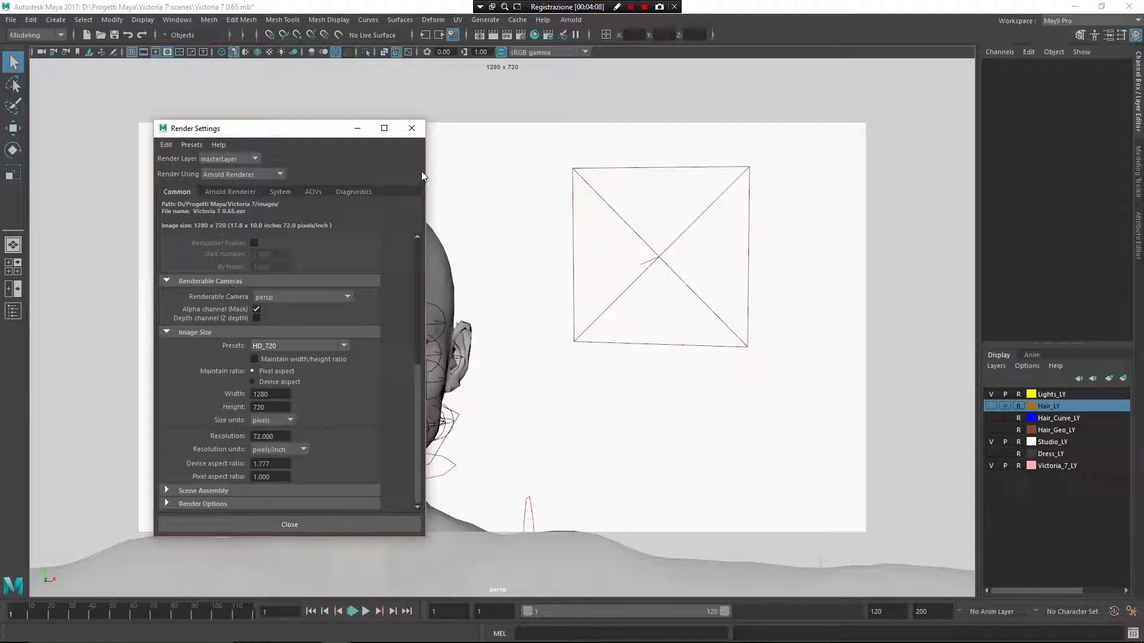
click(415, 134)
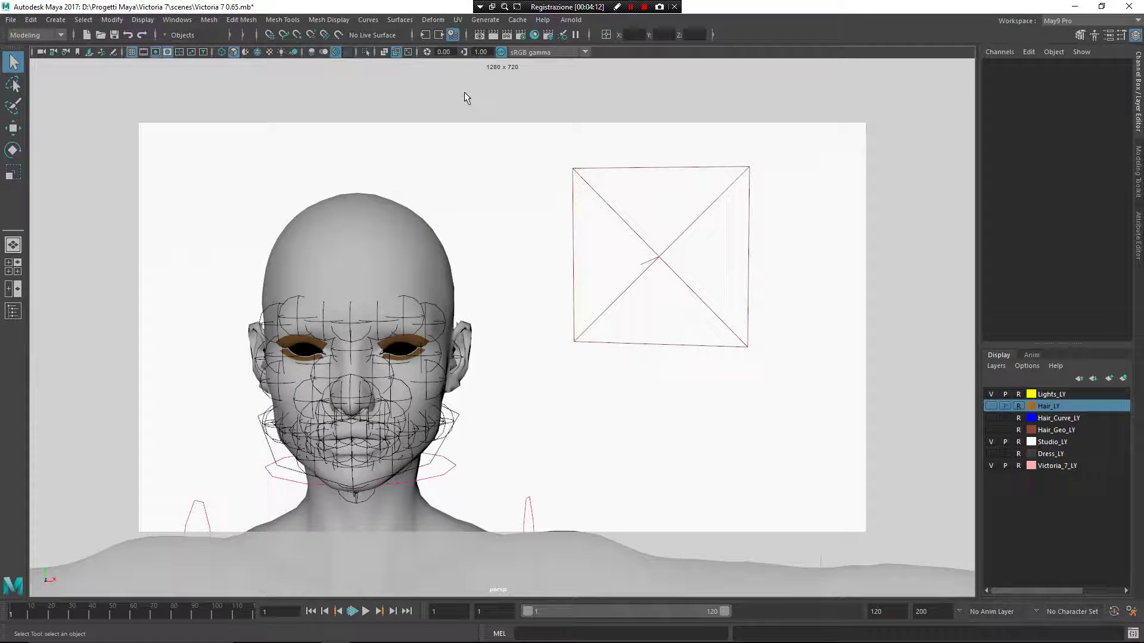
Run a colour-managed 1280x720 Arnold IPR render of the bald head, then close Render View.
click(506, 34)
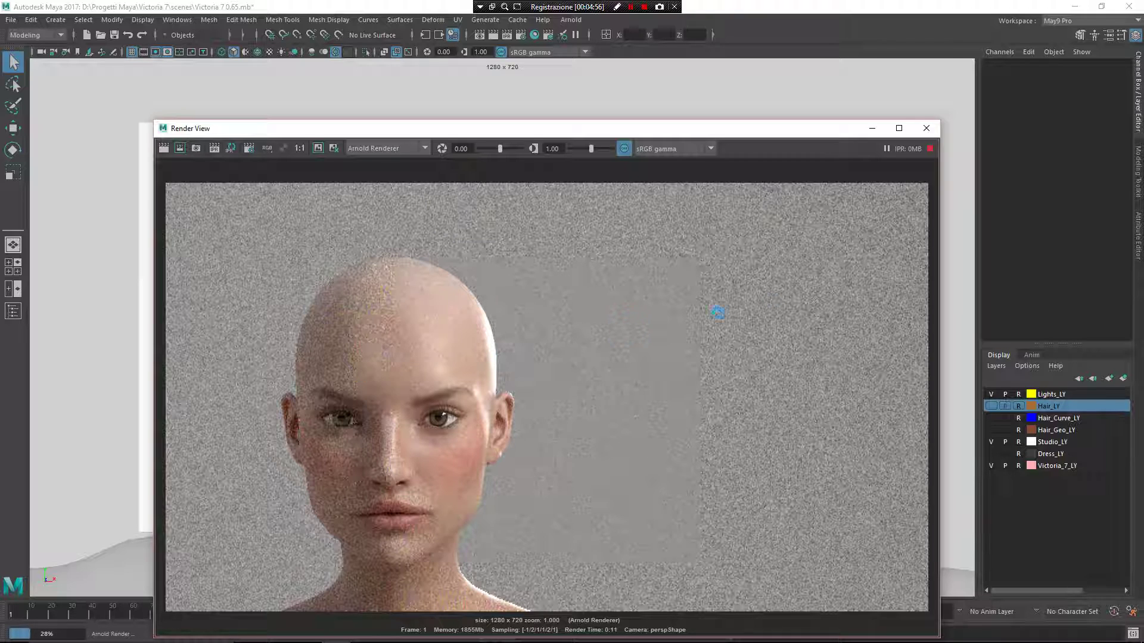
click(926, 128)
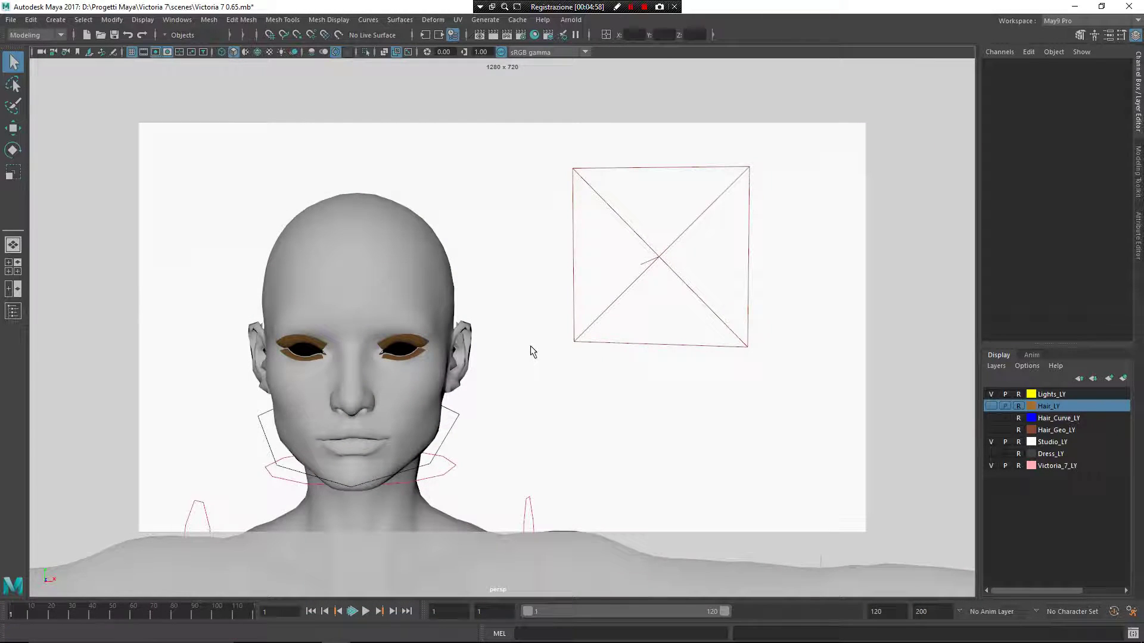
Start a new untitled scene, discarding unsaved changes to the Victoria head scene.
key(ctrl+o)
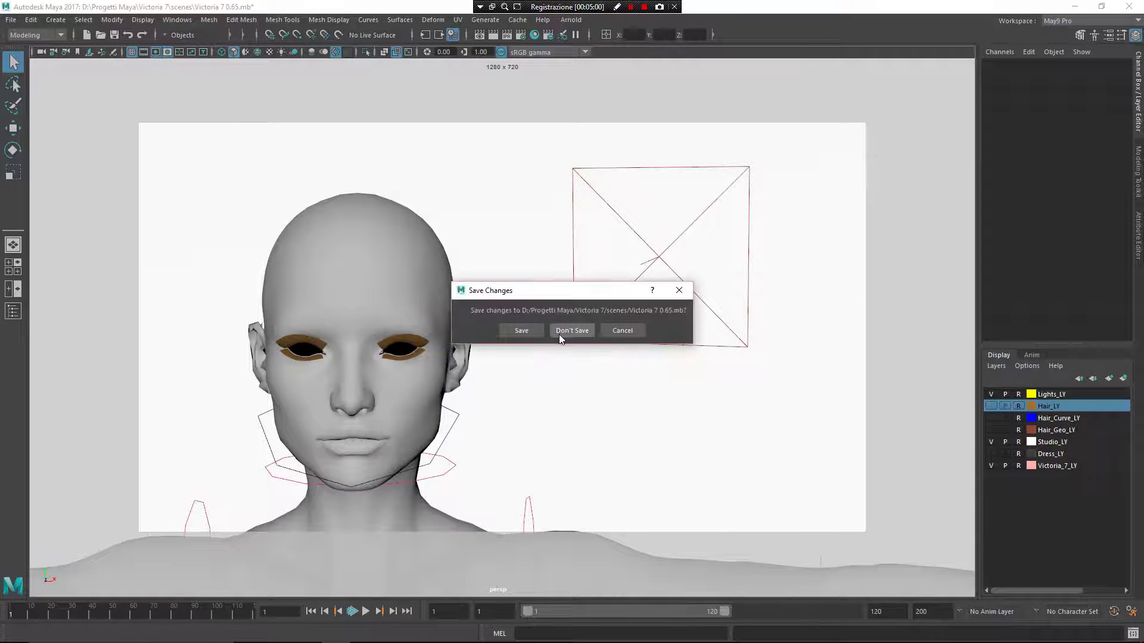
click(566, 330)
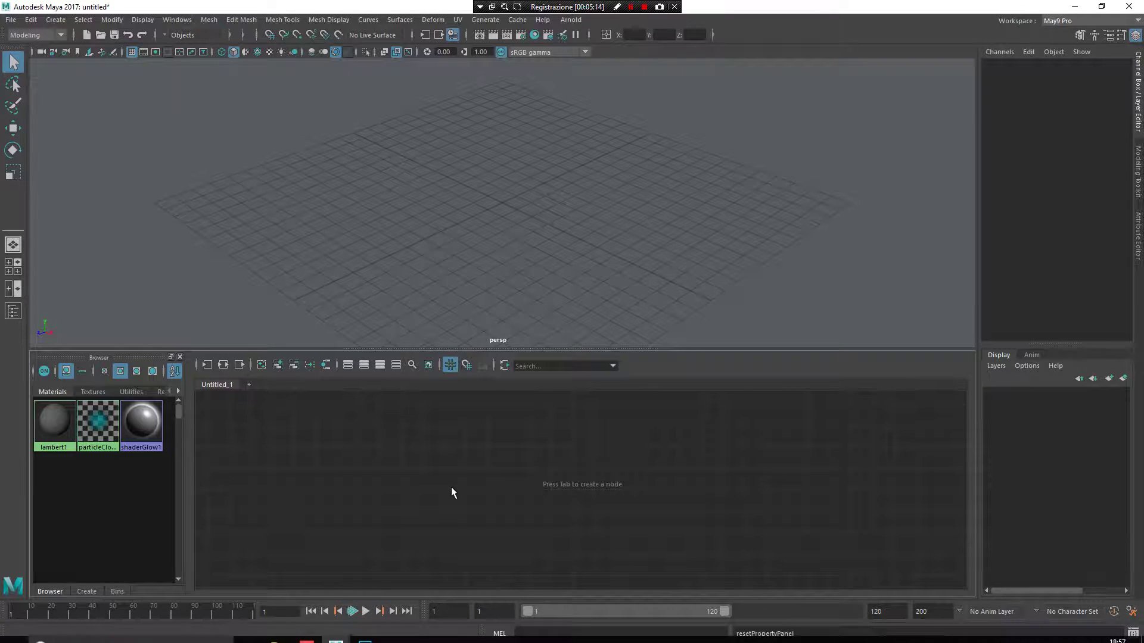
In the Body texture folder, select Alidosi_1002–1006.jpg plus Alidosi_1001.tif.
click(277, 632)
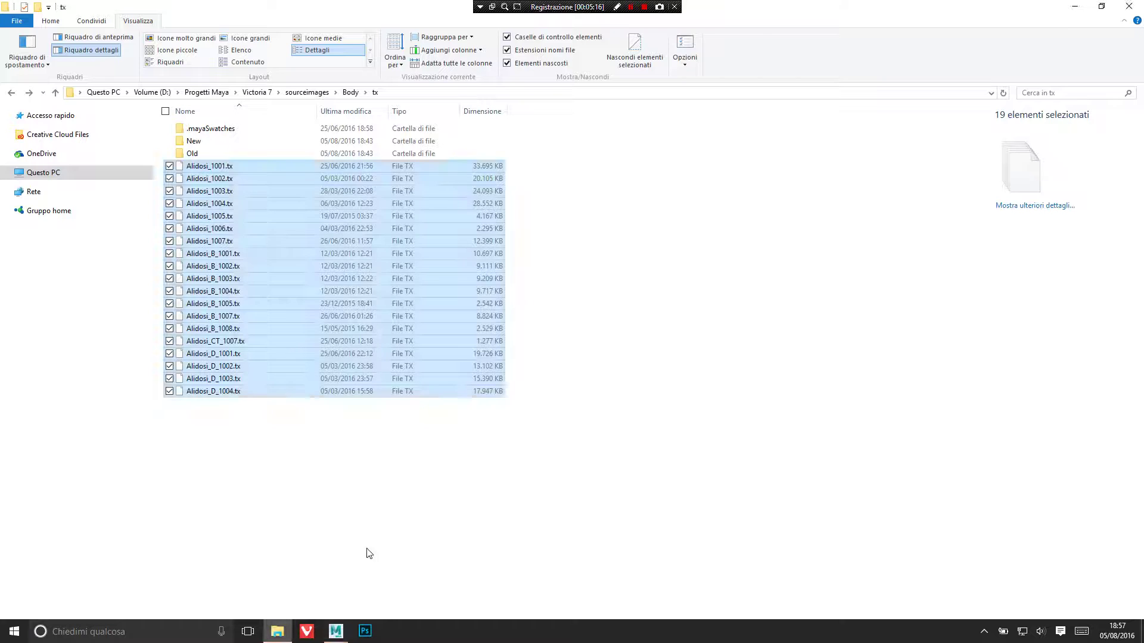
click(11, 93)
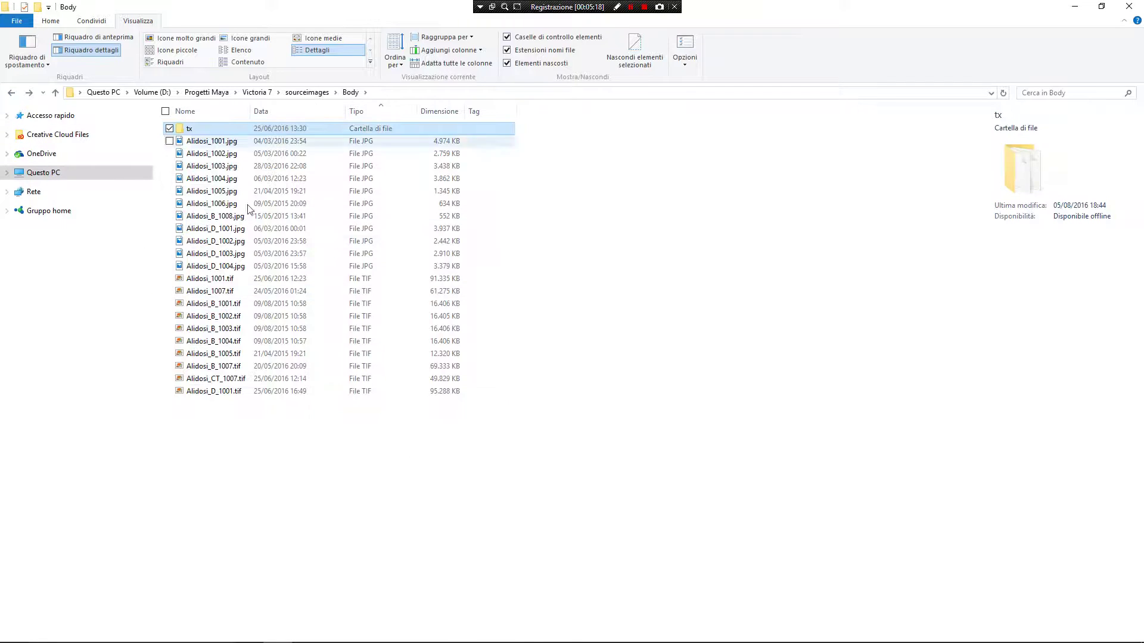
click(308, 154)
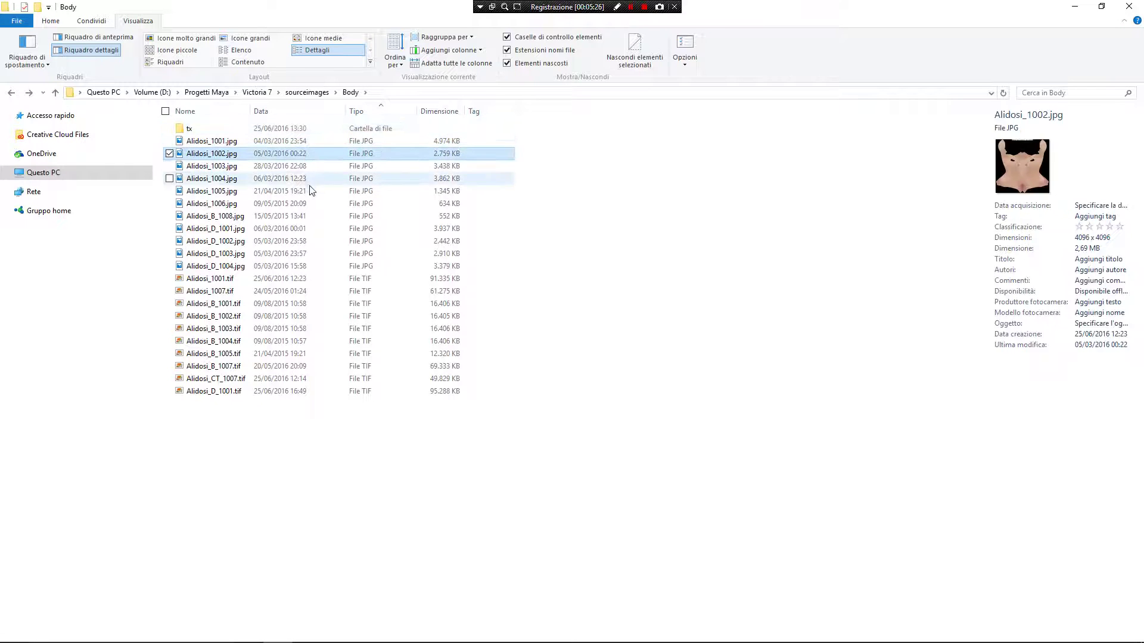
shift+click(307, 203)
ctrl+click(301, 279)
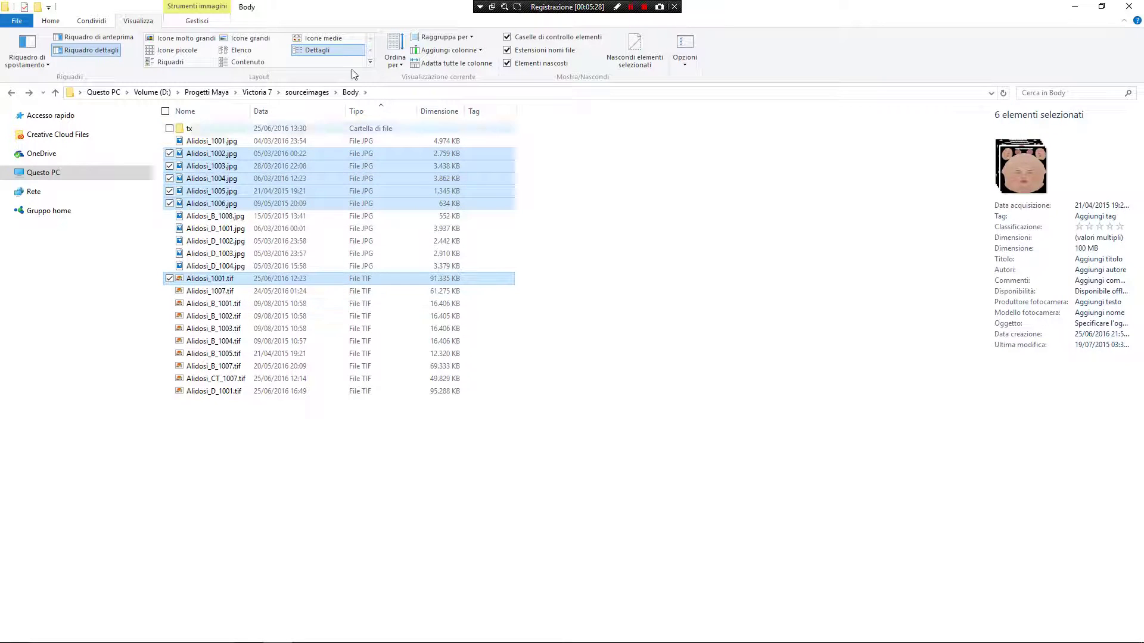
Drag the selected Body textures into Maya's Hypershade as file nodes.
double_click(414, 7)
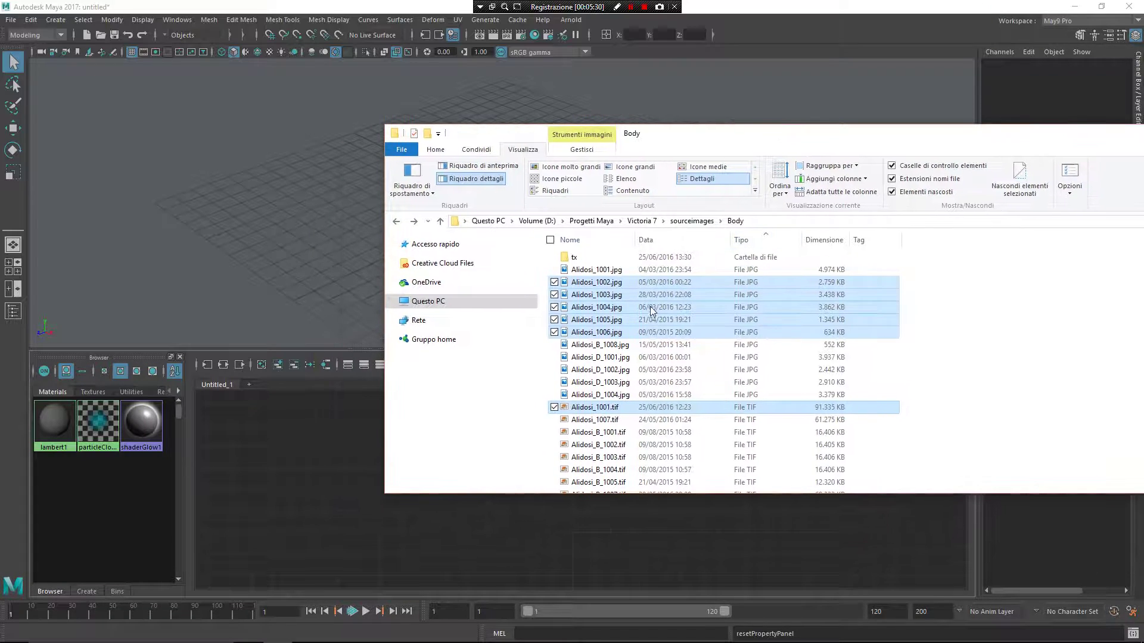
drag(650, 308, 310, 503)
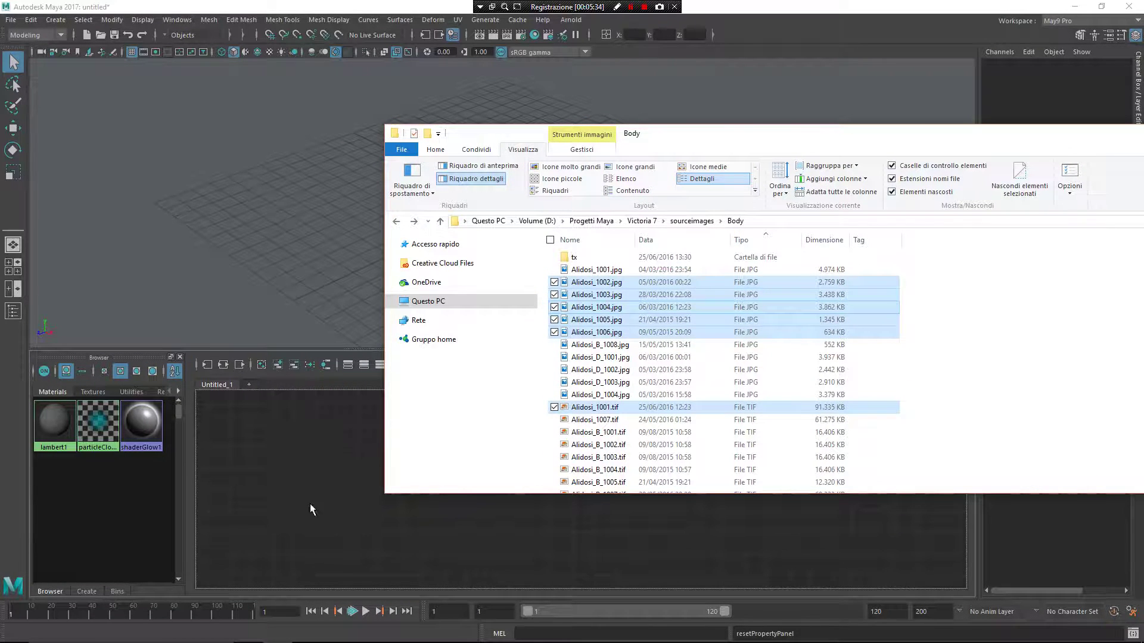
drag(519, 146, 784, 278)
click(460, 403)
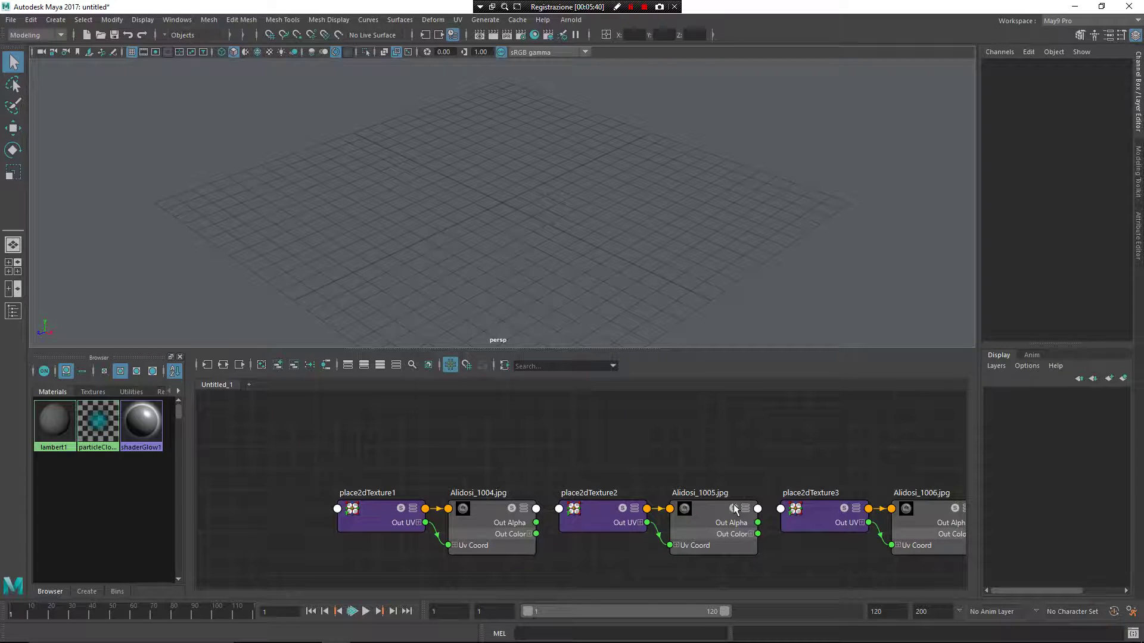
Review the six Body textures in Arnold's Tx Manager, then close it.
click(570, 20)
mouse_move(595, 103)
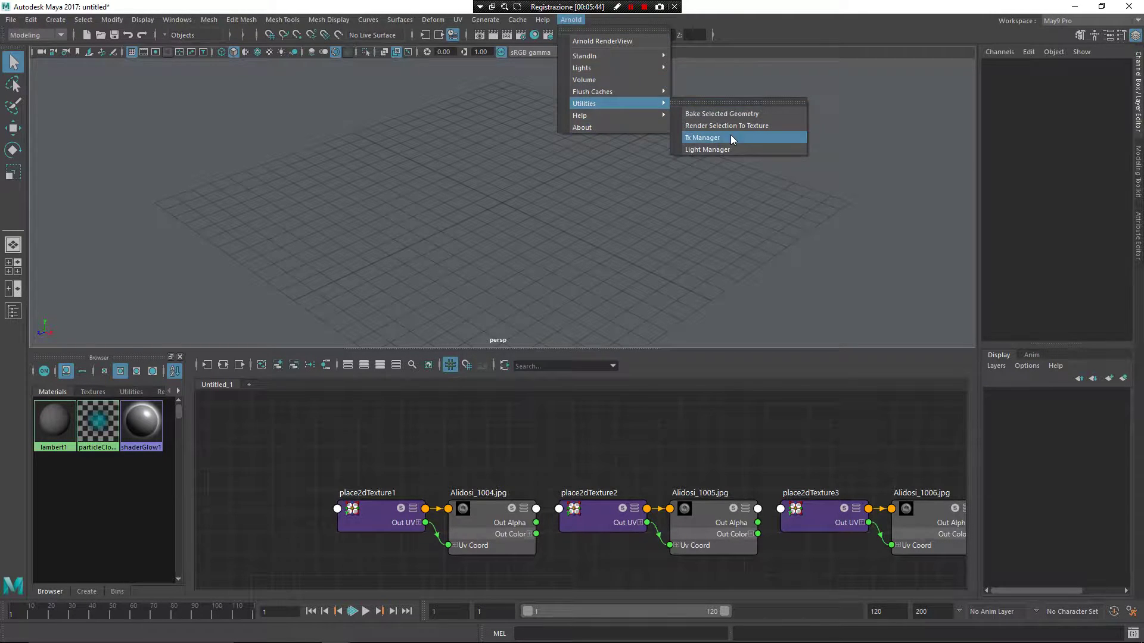
click(721, 138)
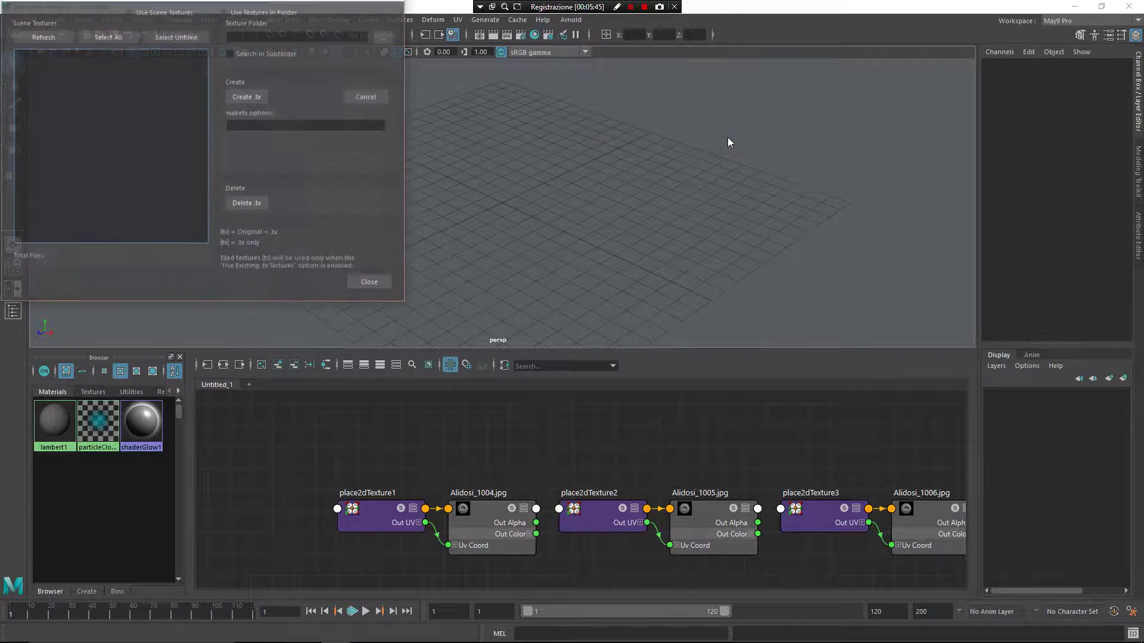
click(370, 283)
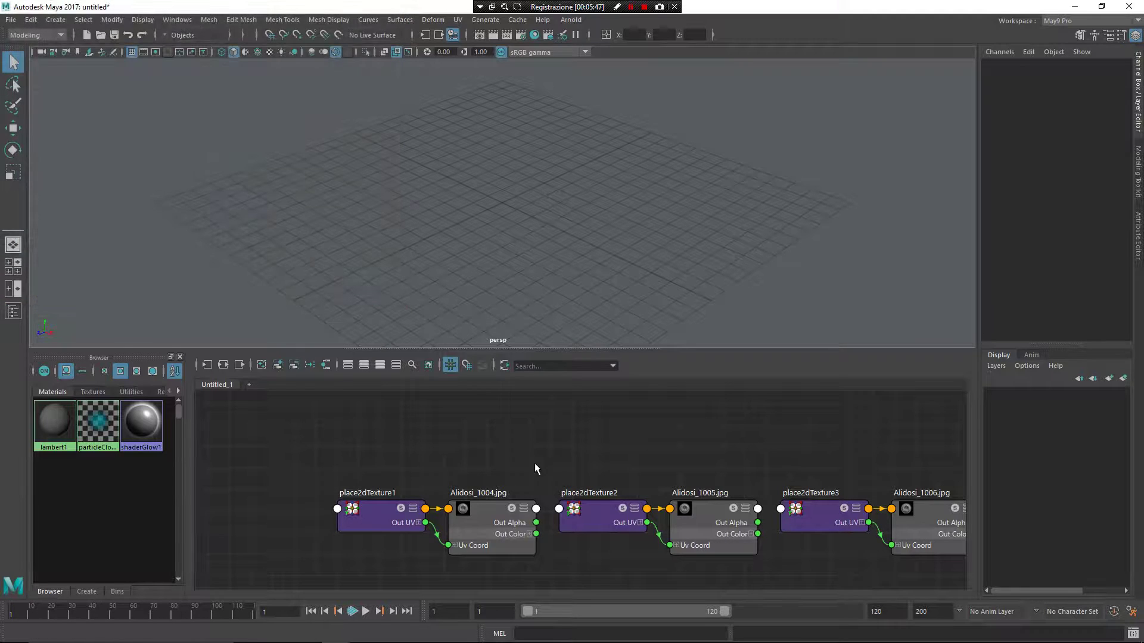
right_click(591, 452)
Reopen the Tx Manager and select the maketx options '-v -u --unpremult --oiio'.
click(652, 477)
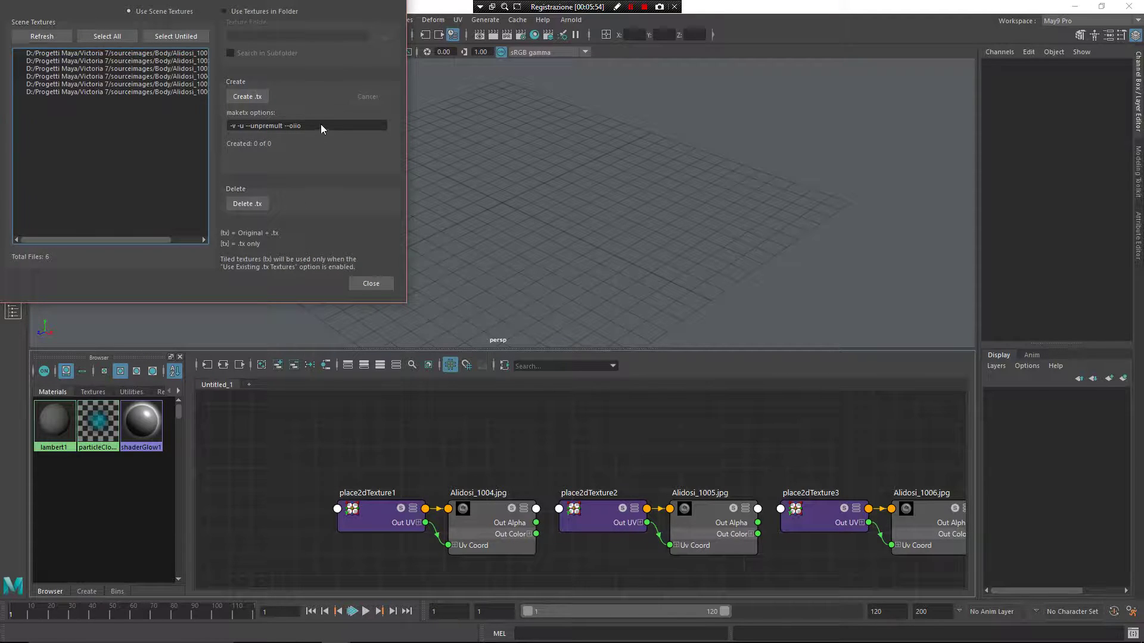
triple_click(250, 125)
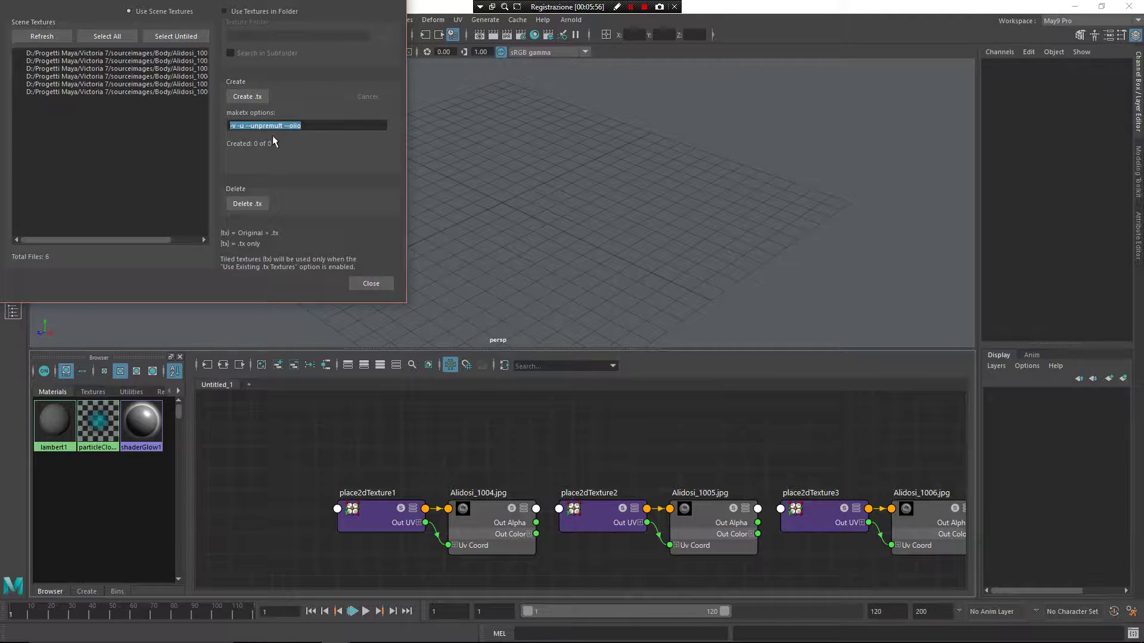